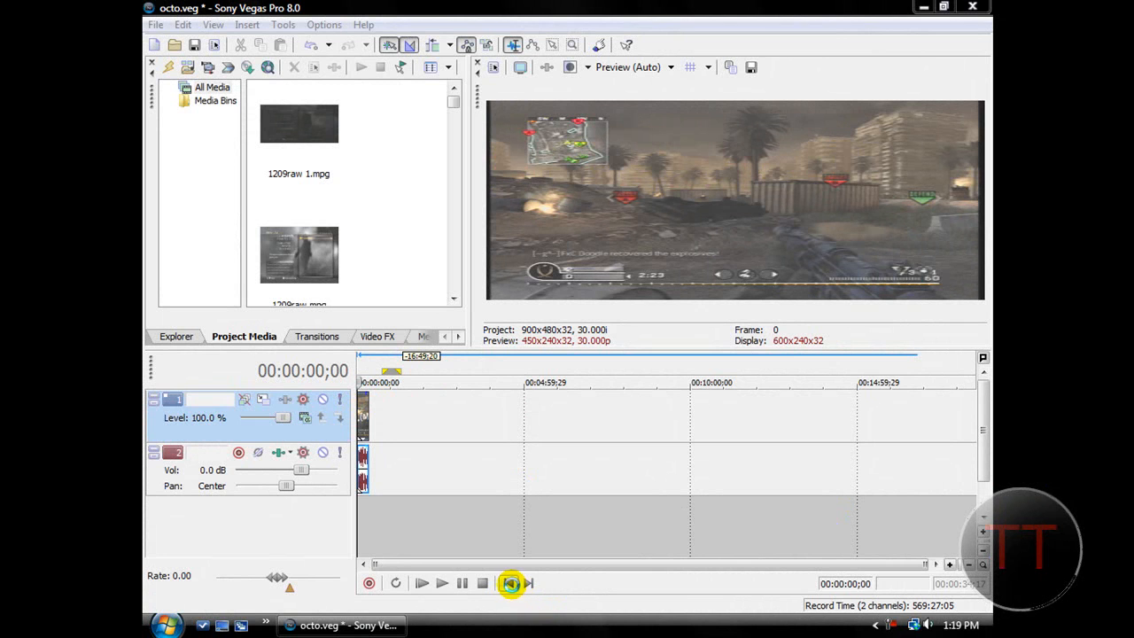
Open the Event Pan/Crop settings for the video clip on track 1.
{"action": "scroll", "coordinate": [493, 561], "scroll_direction": "up", "scroll_amount": 10}
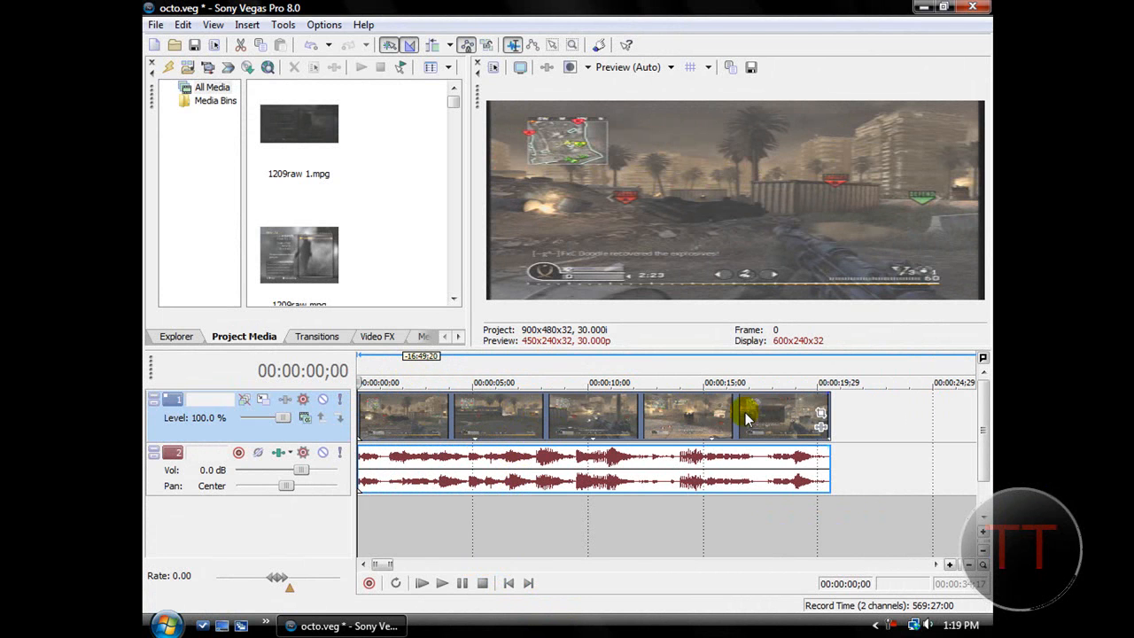
{"action": "left_click", "coordinate": [820, 413]}
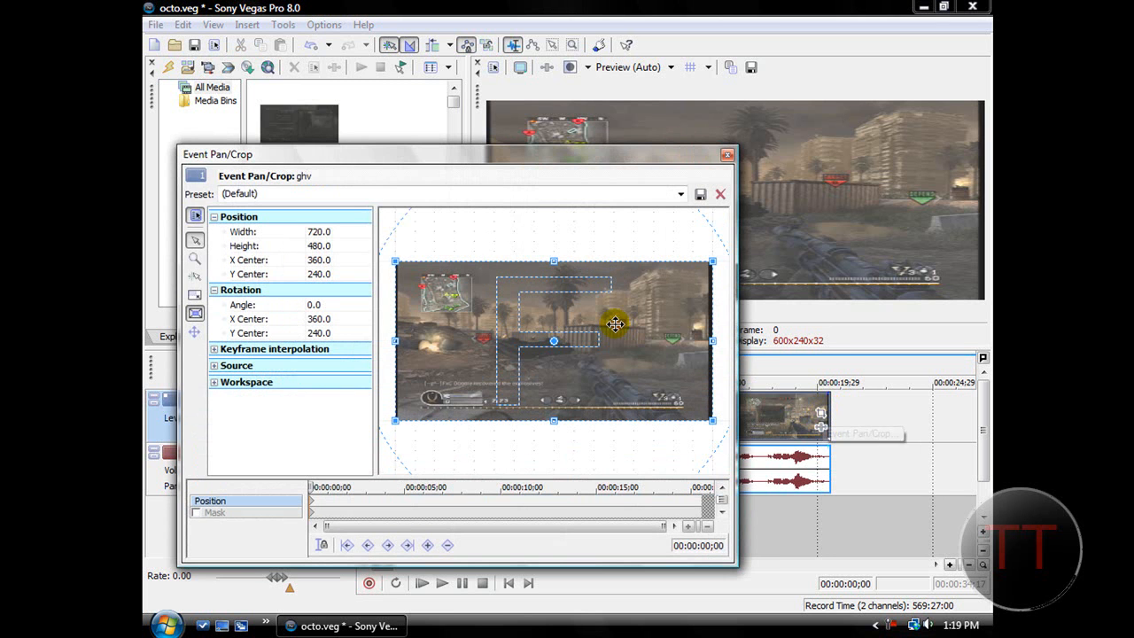
{"action": "left_click_drag", "start_coordinate": [562, 157], "coordinate": [541, 164]}
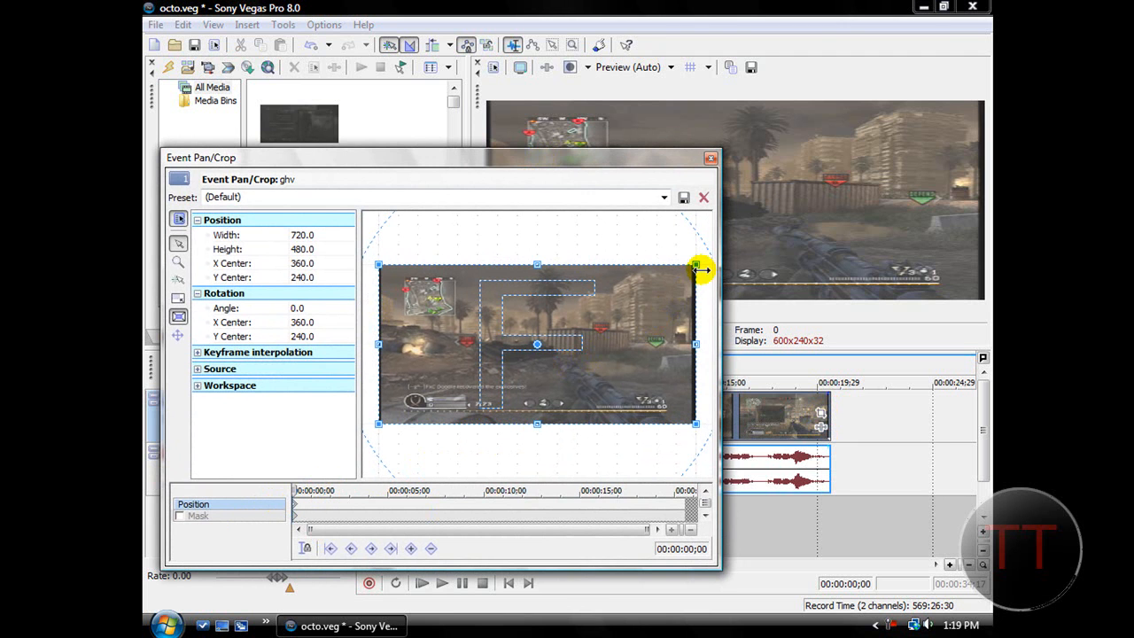
Try cropping the clip to about 430 by 239 around the minimap area, and restore the full frame.
{"action": "mouse_move", "coordinate": [696, 264]}
{"action": "left_mouse_down"}
{"action": "mouse_move", "coordinate": [659, 303]}
{"action": "mouse_move", "coordinate": [594, 311]}
{"action": "mouse_move", "coordinate": [685, 309]}
{"action": "mouse_move", "coordinate": [673, 284]}
{"action": "mouse_move", "coordinate": [749, 245]}
{"action": "mouse_move", "coordinate": [665, 274]}
{"action": "mouse_move", "coordinate": [694, 268]}
{"action": "left_mouse_up"}
{"action": "right_click", "coordinate": [634, 301]}
{"action": "left_click", "coordinate": [655, 306]}
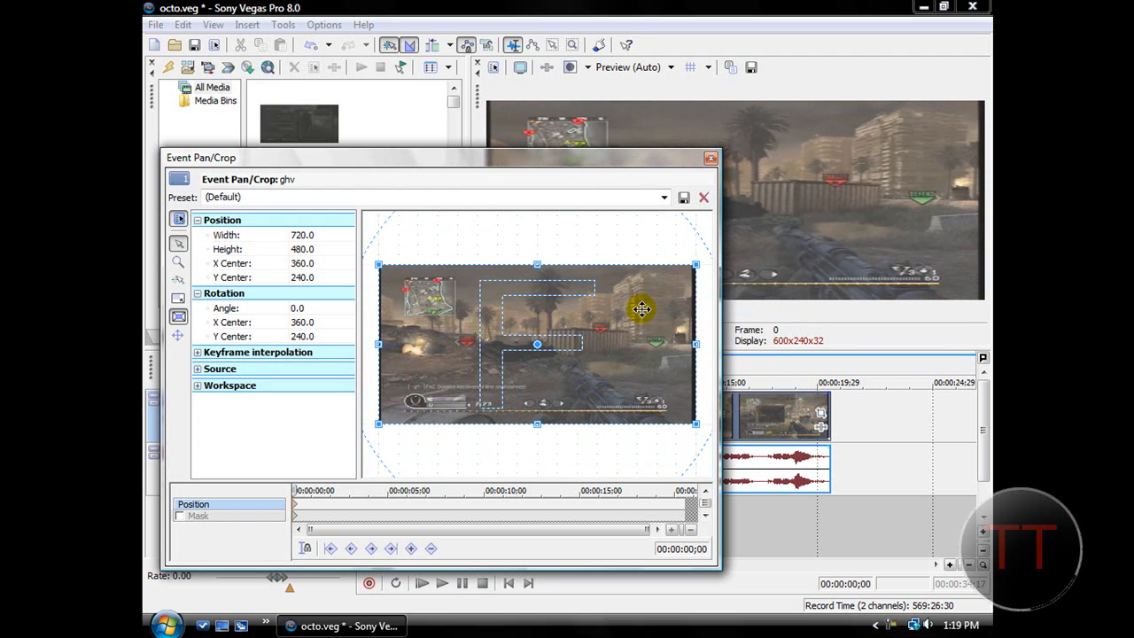
{"action": "left_click_drag", "start_coordinate": [687, 272], "coordinate": [542, 308]}
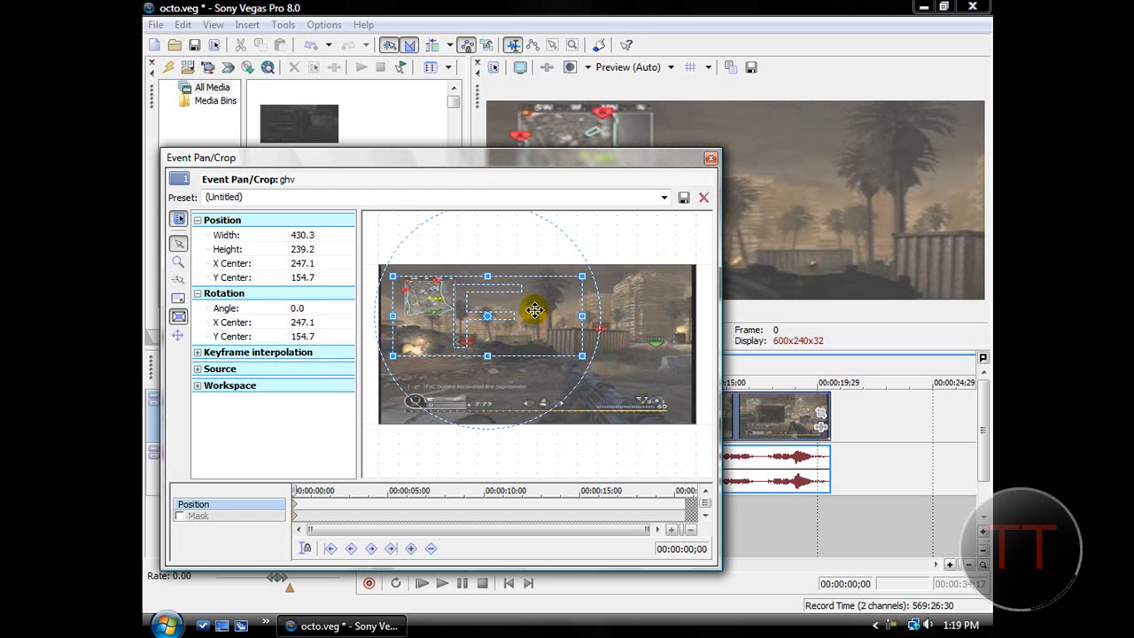
{"action": "right_click", "coordinate": [534, 312]}
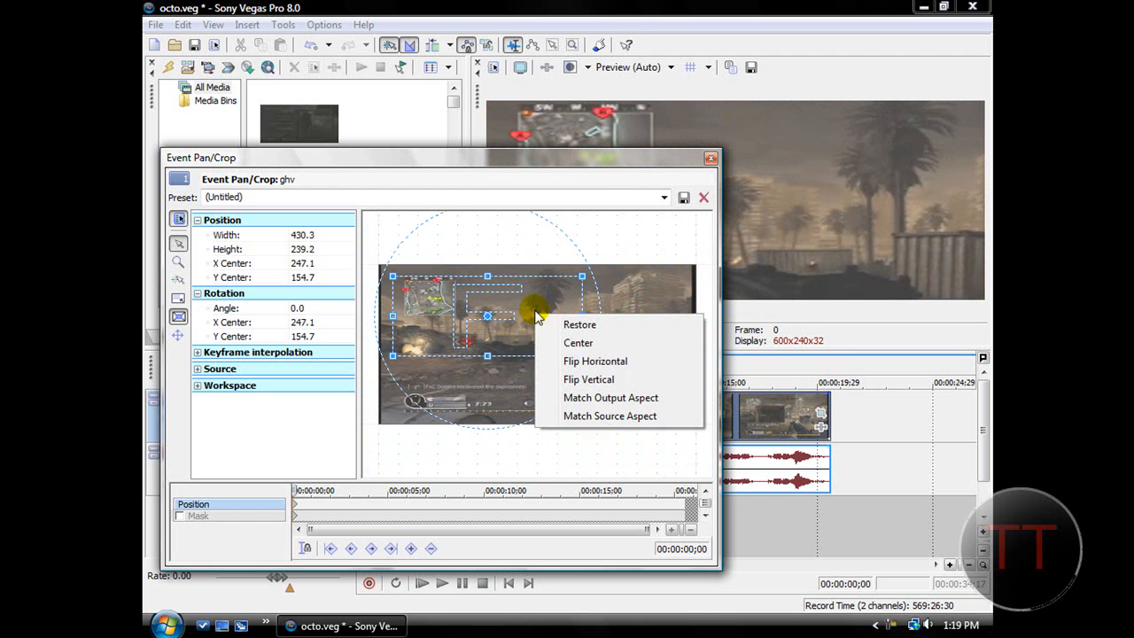
{"action": "left_click", "coordinate": [577, 343]}
{"action": "right_click", "coordinate": [574, 340]}
{"action": "left_click", "coordinate": [582, 348]}
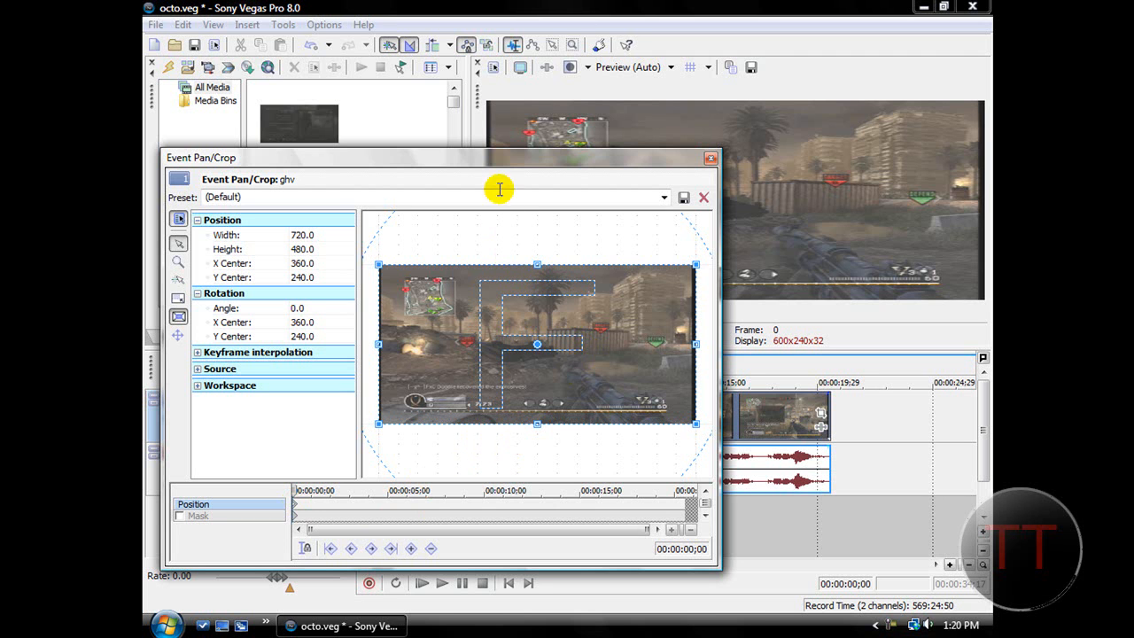
Narrow the crop frame symmetrically to a width of about 701, trimming the black edges at the picture's sides.
{"action": "left_click_drag", "start_coordinate": [513, 161], "coordinate": [576, 361]}
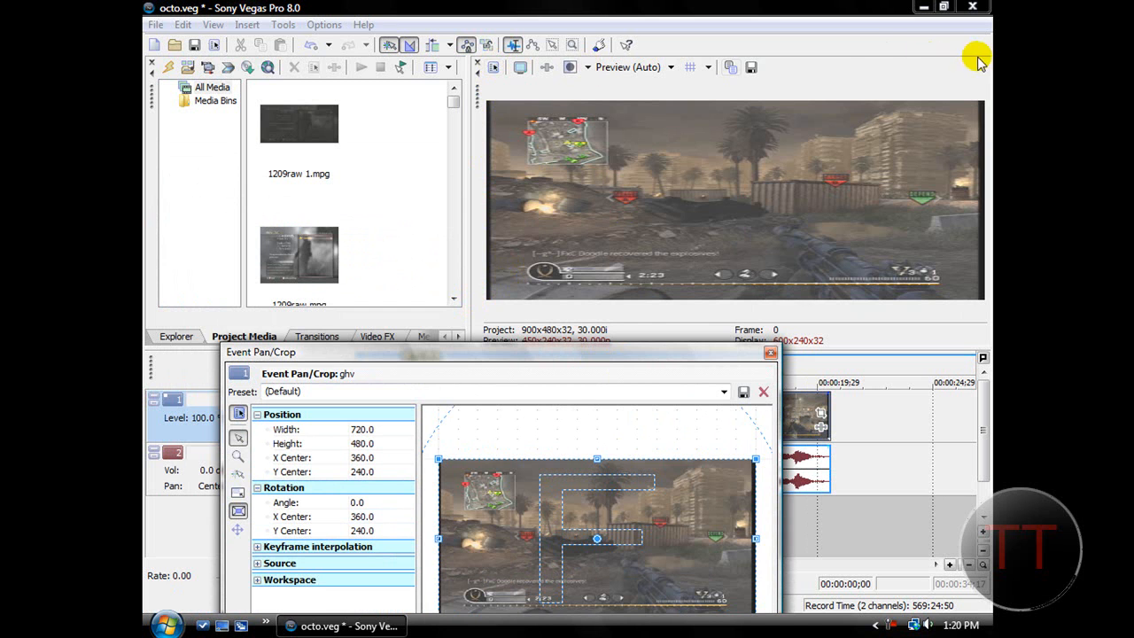
{"action": "left_click_drag", "start_coordinate": [497, 355], "coordinate": [508, 144]}
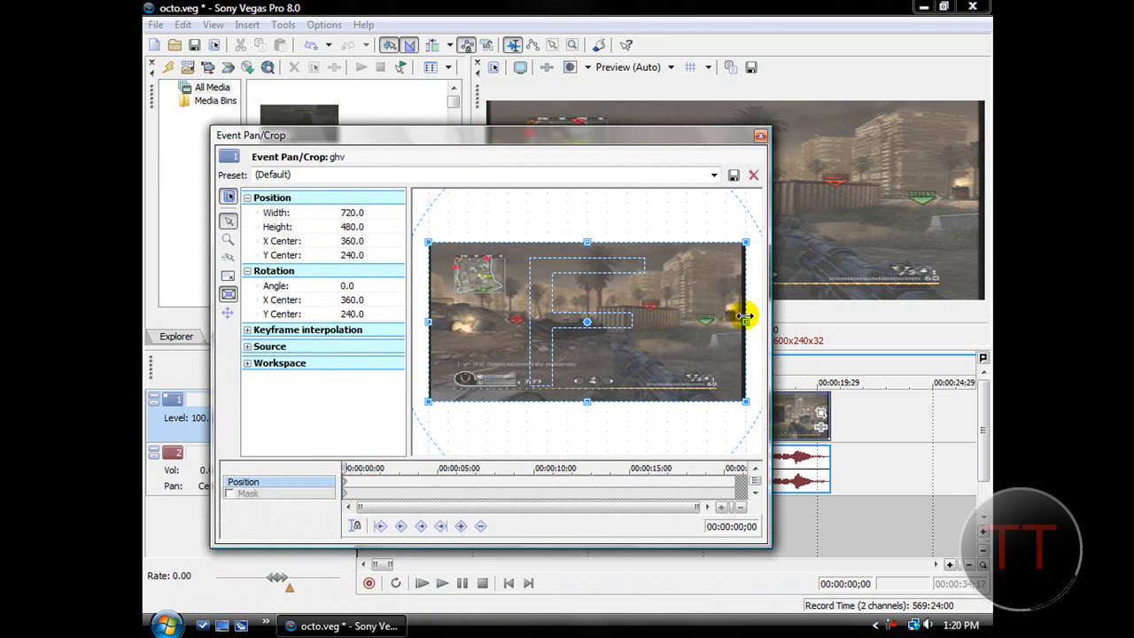
{"action": "left_click_drag", "start_coordinate": [745, 324], "coordinate": [741, 323]}
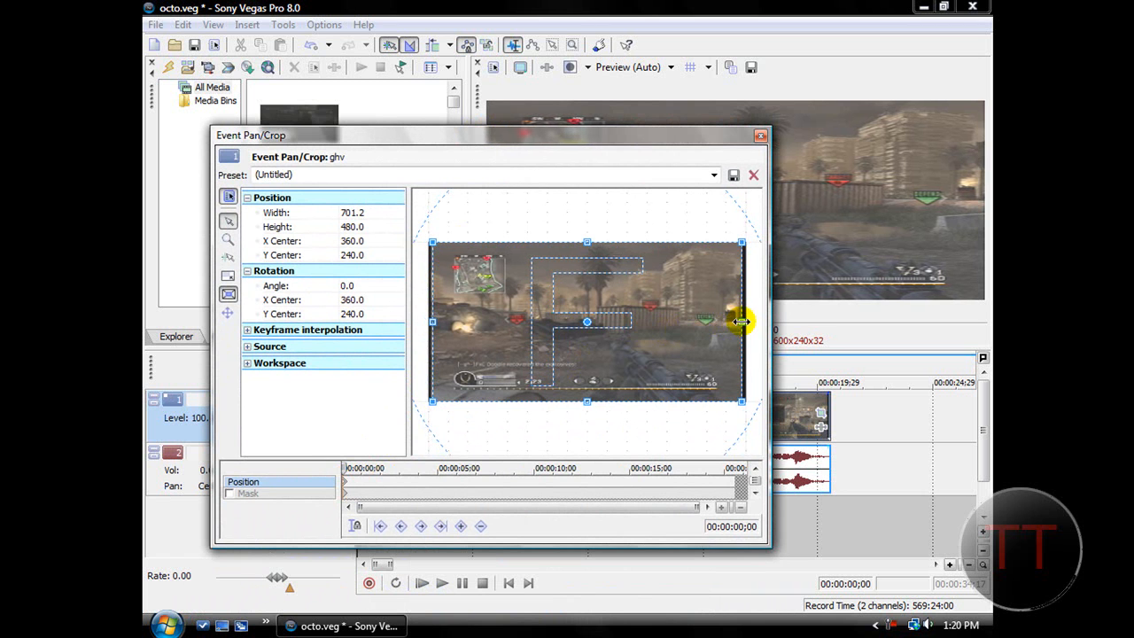
{"action": "left_click_drag", "start_coordinate": [527, 140], "coordinate": [544, 168]}
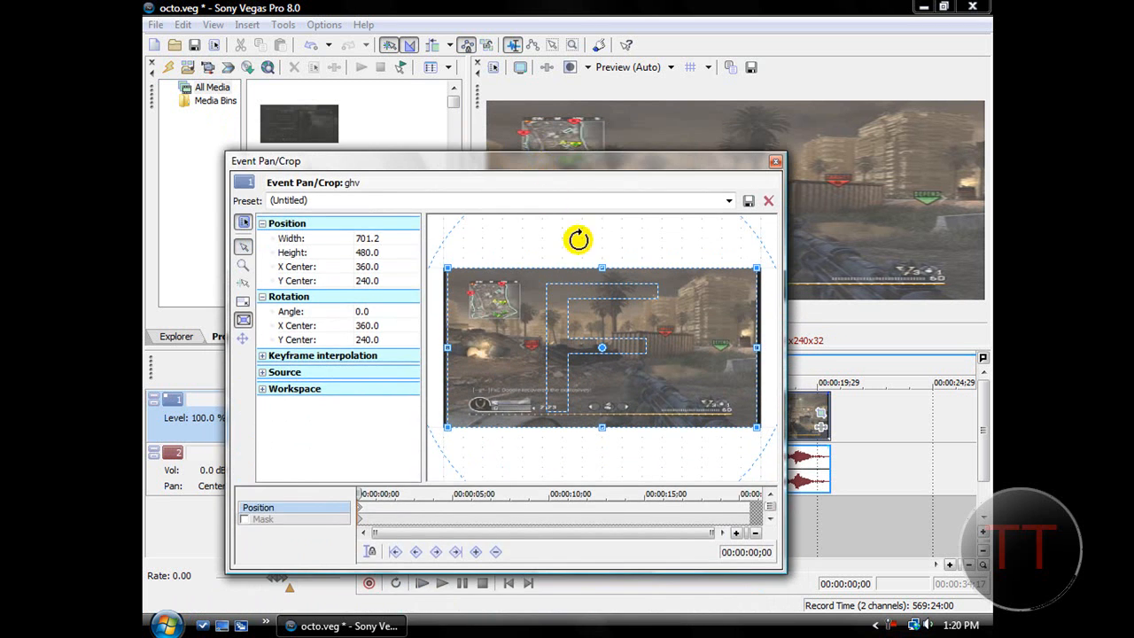
{"action": "left_click_drag", "start_coordinate": [602, 265], "coordinate": [602, 266]}
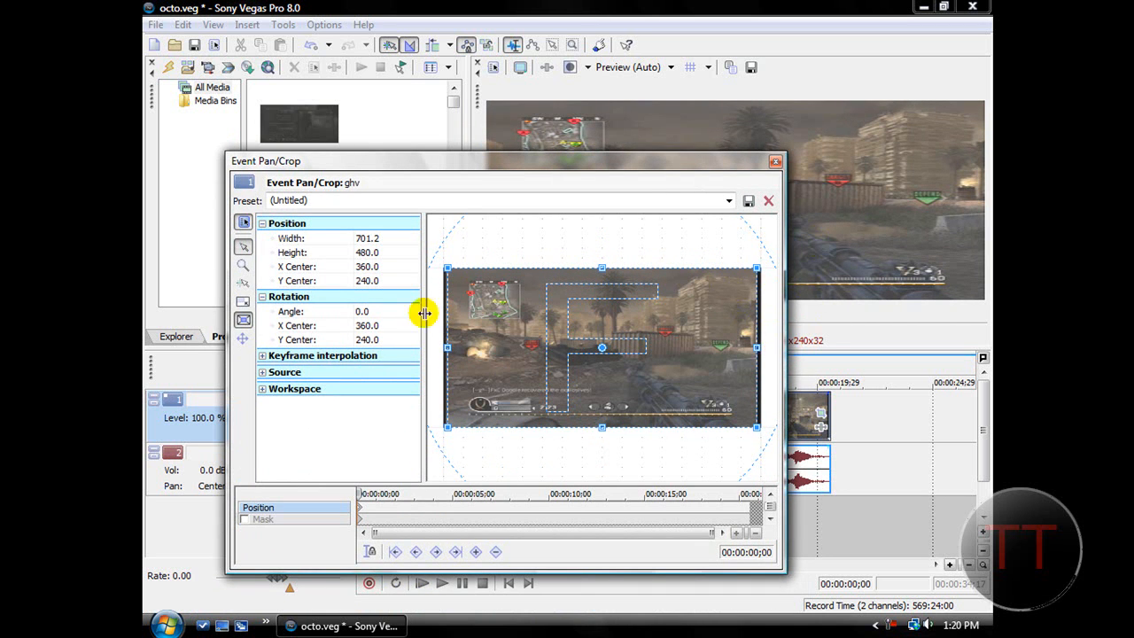
{"action": "left_click_drag", "start_coordinate": [507, 155], "coordinate": [496, 349]}
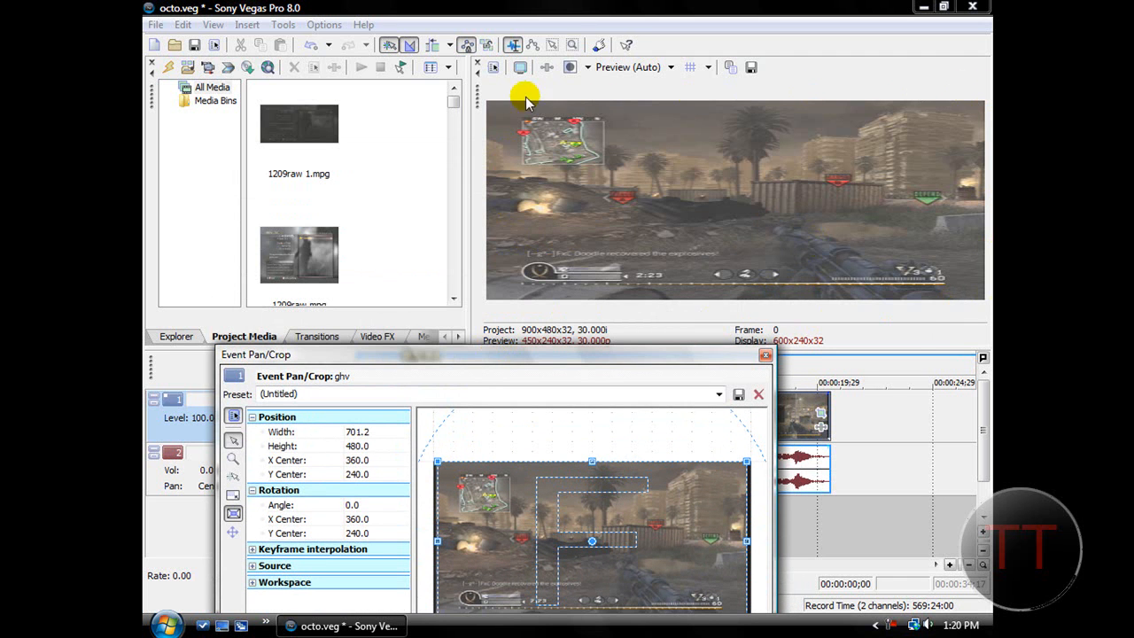
{"action": "left_click_drag", "start_coordinate": [525, 358], "coordinate": [520, 202]}
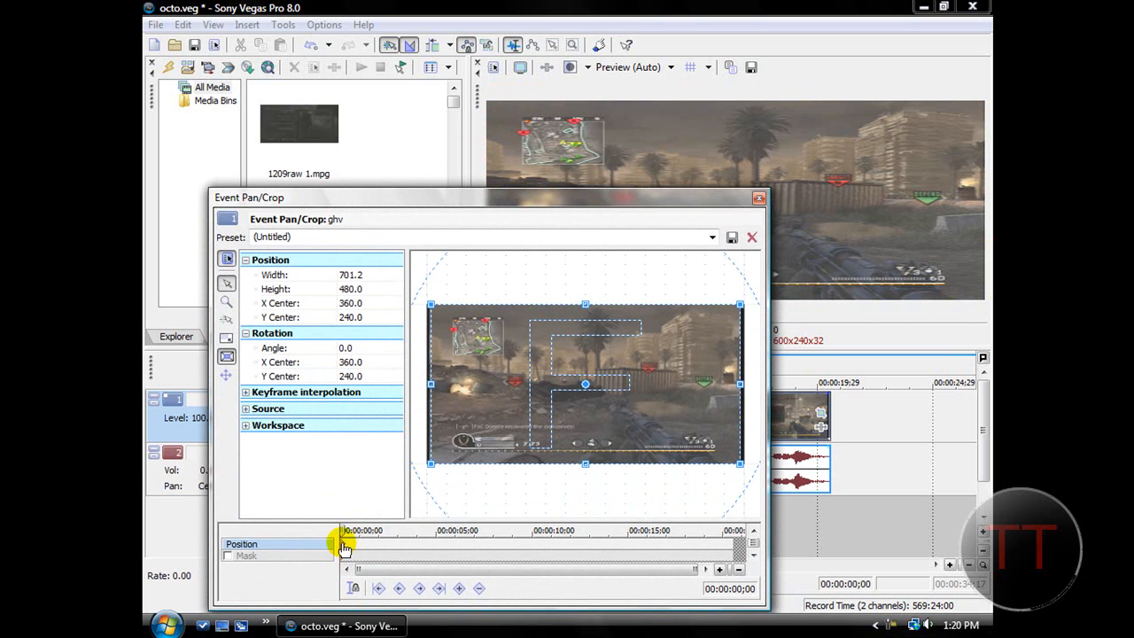
Add a Position keyframe at 00:00:02;08 in the clip's pan/crop animation.
{"action": "left_click", "coordinate": [455, 550]}
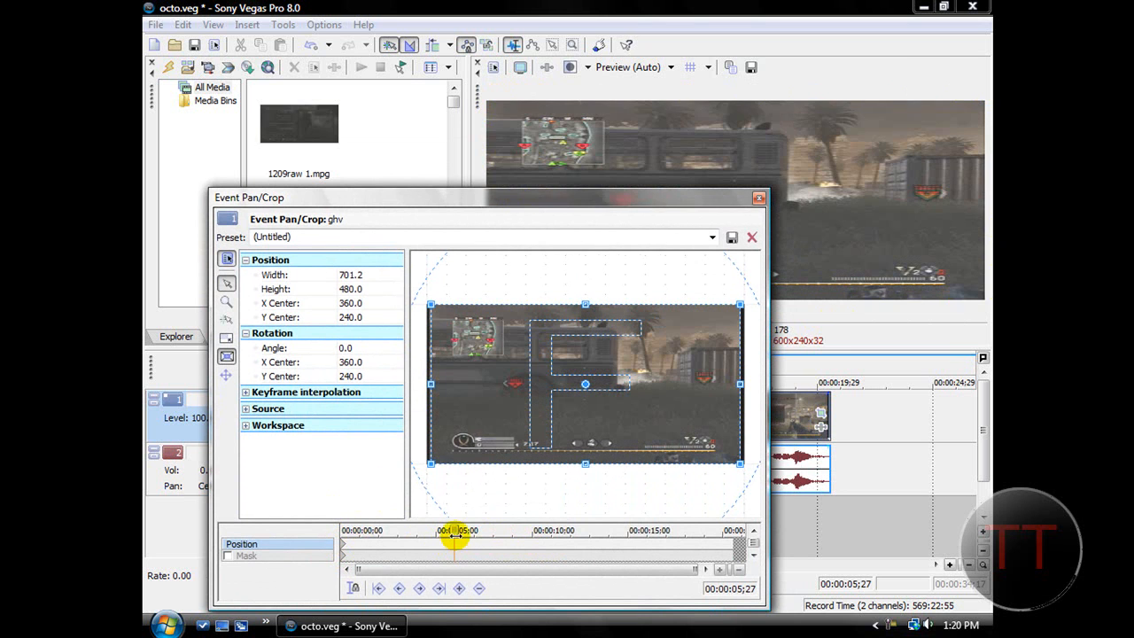
{"action": "left_click_drag", "start_coordinate": [454, 529], "coordinate": [452, 530]}
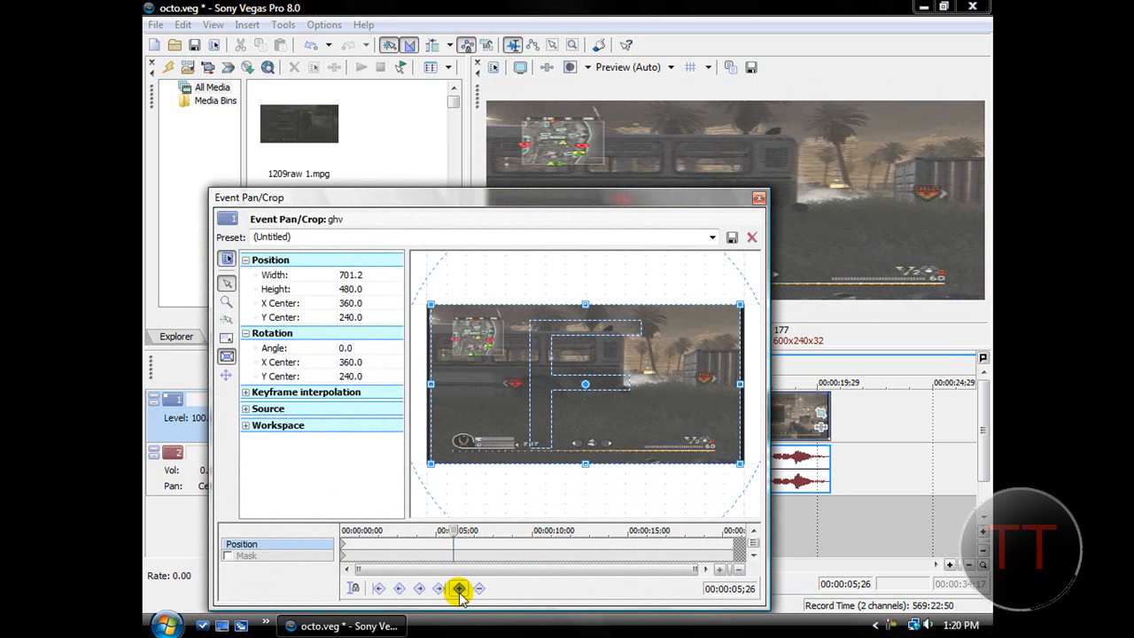
{"action": "left_click", "coordinate": [395, 546]}
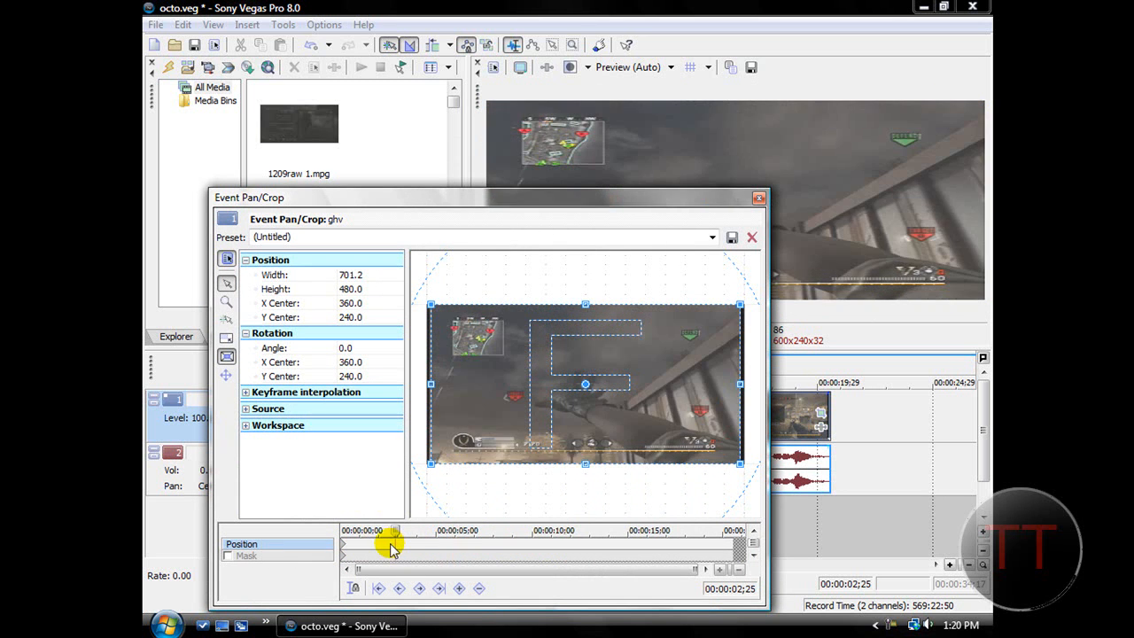
{"action": "left_click", "coordinate": [384, 549]}
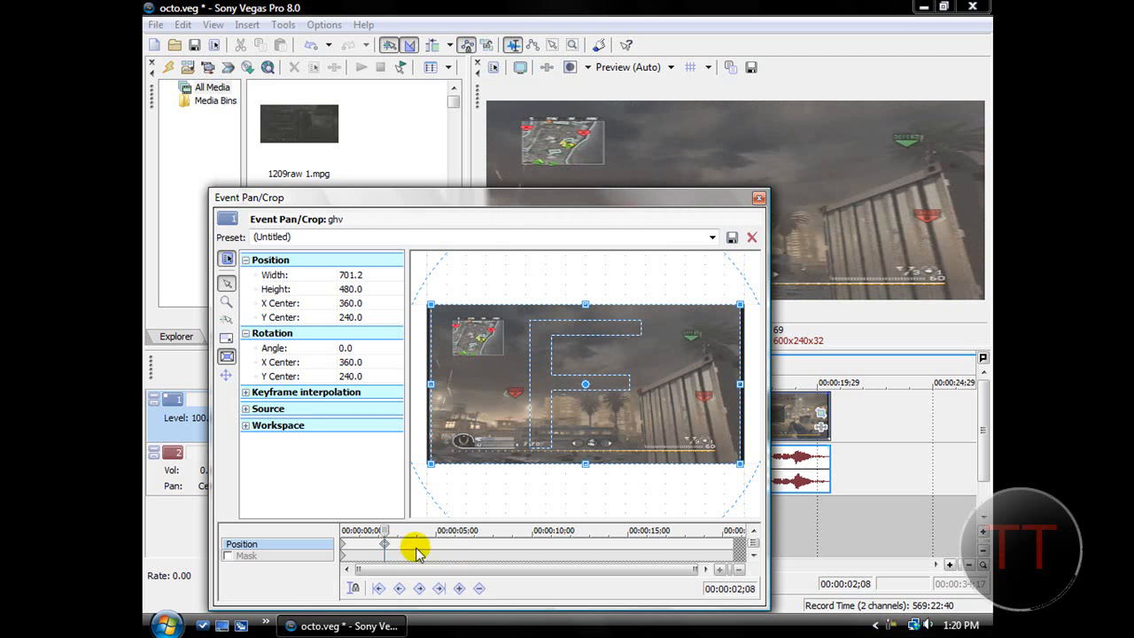
{"action": "left_click_drag", "start_coordinate": [382, 530], "coordinate": [342, 528]}
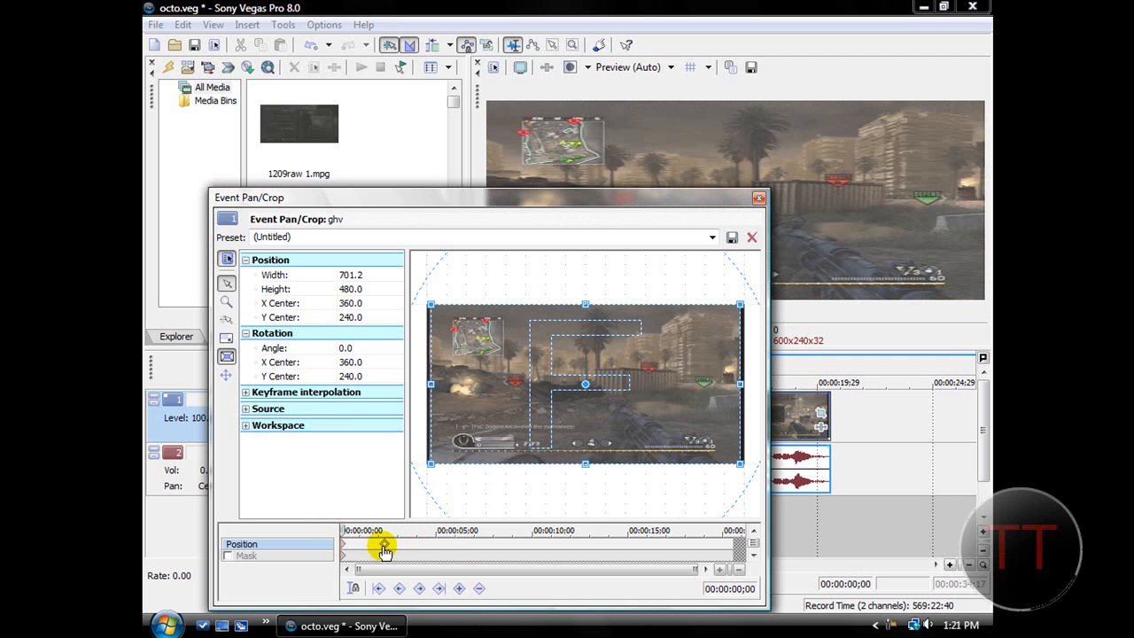
{"action": "left_click", "coordinate": [386, 547]}
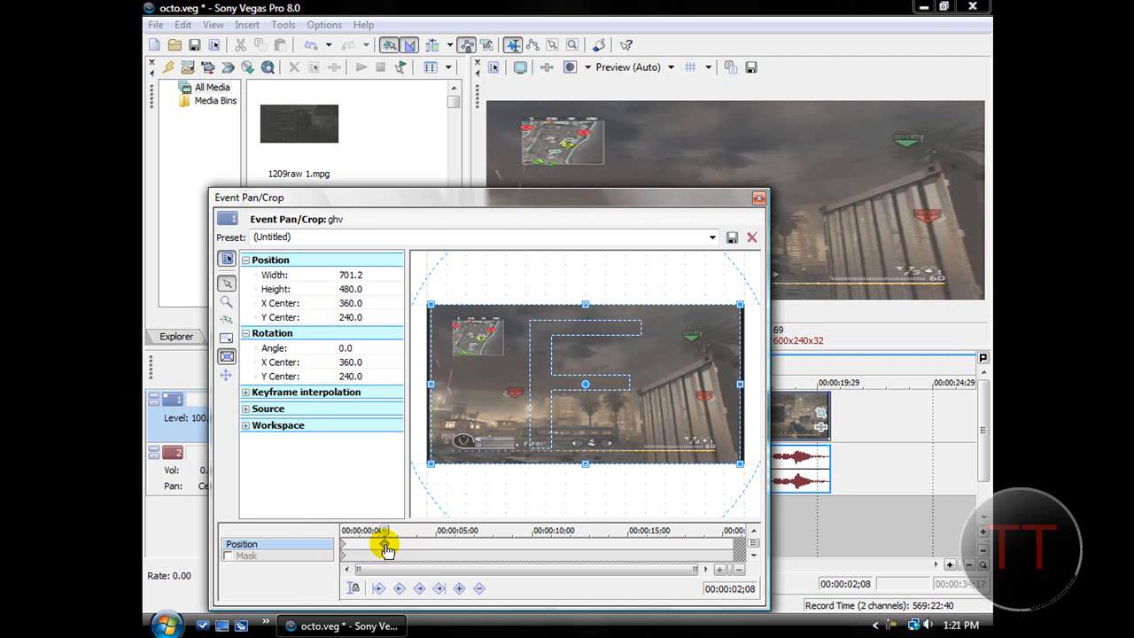
{"action": "left_click", "coordinate": [459, 589]}
Zoom in at the 00:00:02;08 keyframe by shrinking the crop frame to about 363 by 289, centred near 375, 263.
{"action": "left_click_drag", "start_coordinate": [428, 305], "coordinate": [505, 336]}
{"action": "left_click_drag", "start_coordinate": [564, 378], "coordinate": [571, 384]}
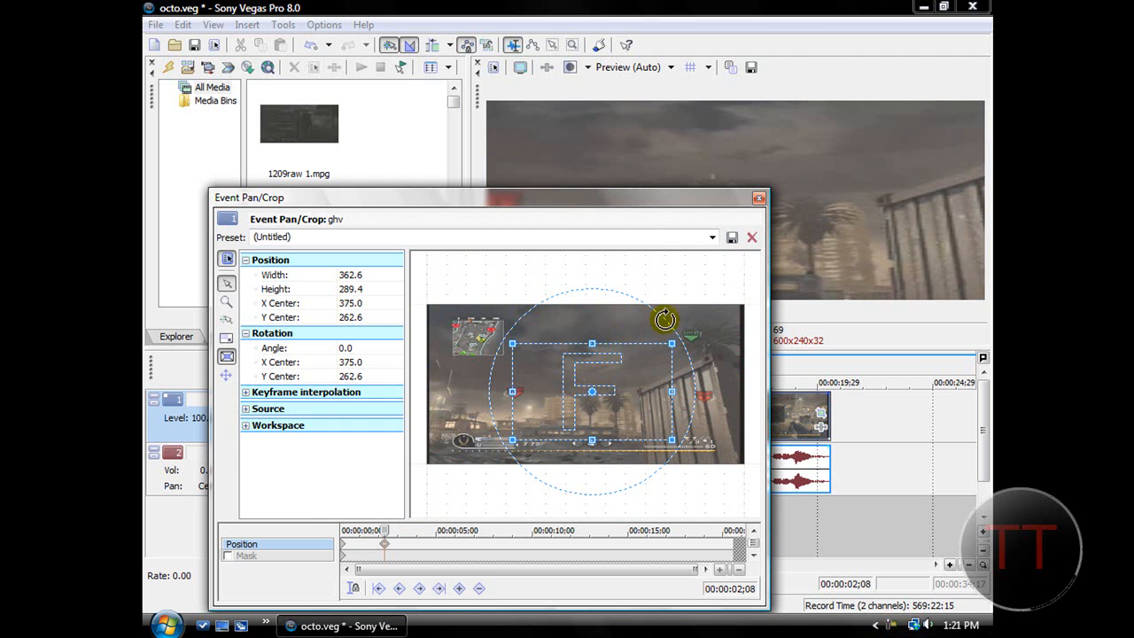
{"action": "left_click", "coordinate": [758, 197]}
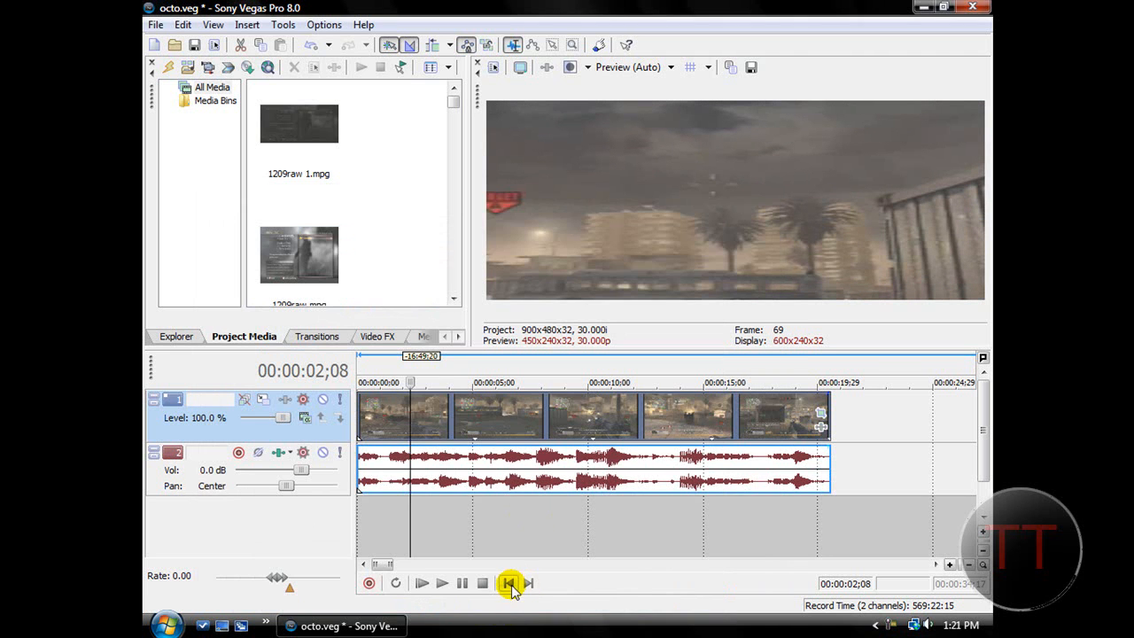
Play the clip from the start to check the zoom animation, and review its crop values.
{"action": "left_click", "coordinate": [509, 583]}
{"action": "left_click", "coordinate": [445, 586]}
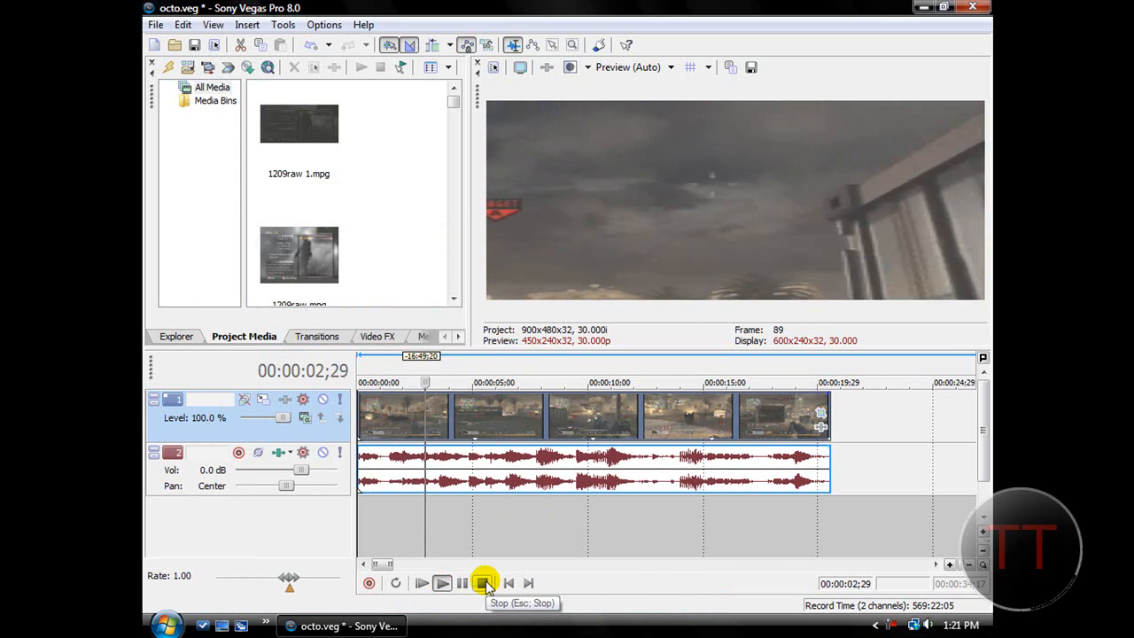
{"action": "left_click", "coordinate": [483, 583]}
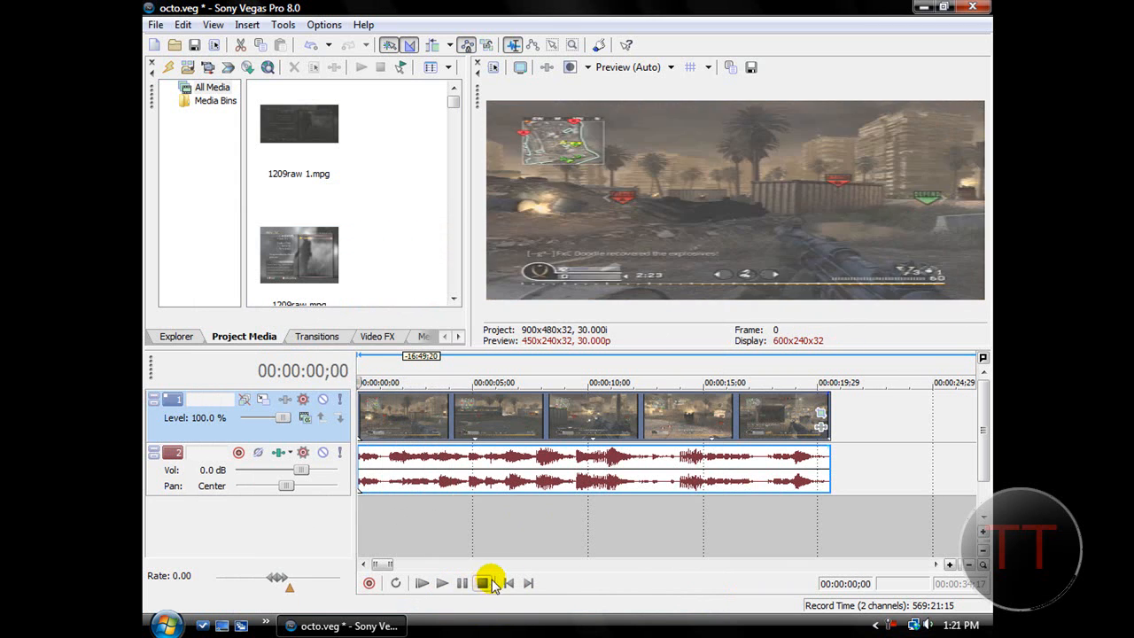
{"action": "left_click", "coordinate": [821, 413]}
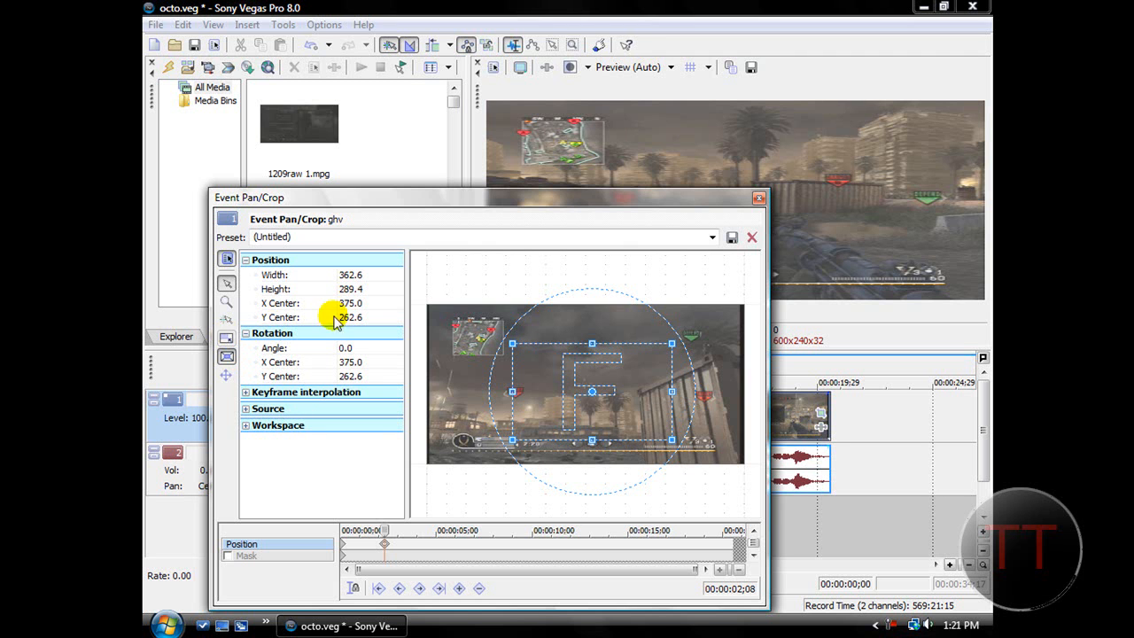
{"action": "left_click", "coordinate": [757, 199]}
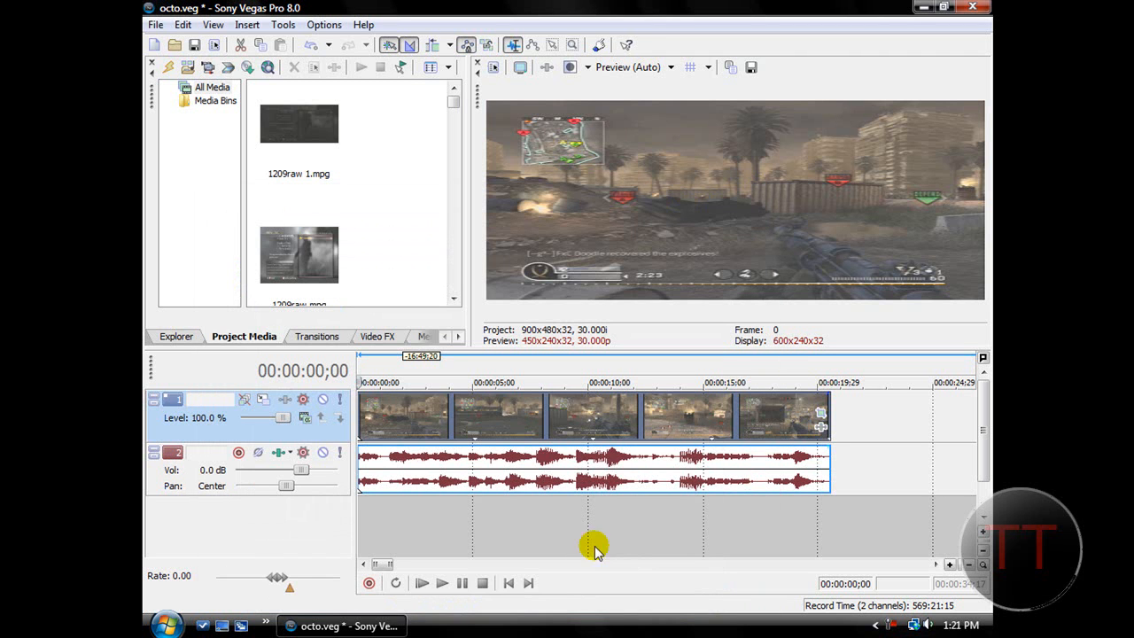
{"action": "left_click", "coordinate": [441, 583]}
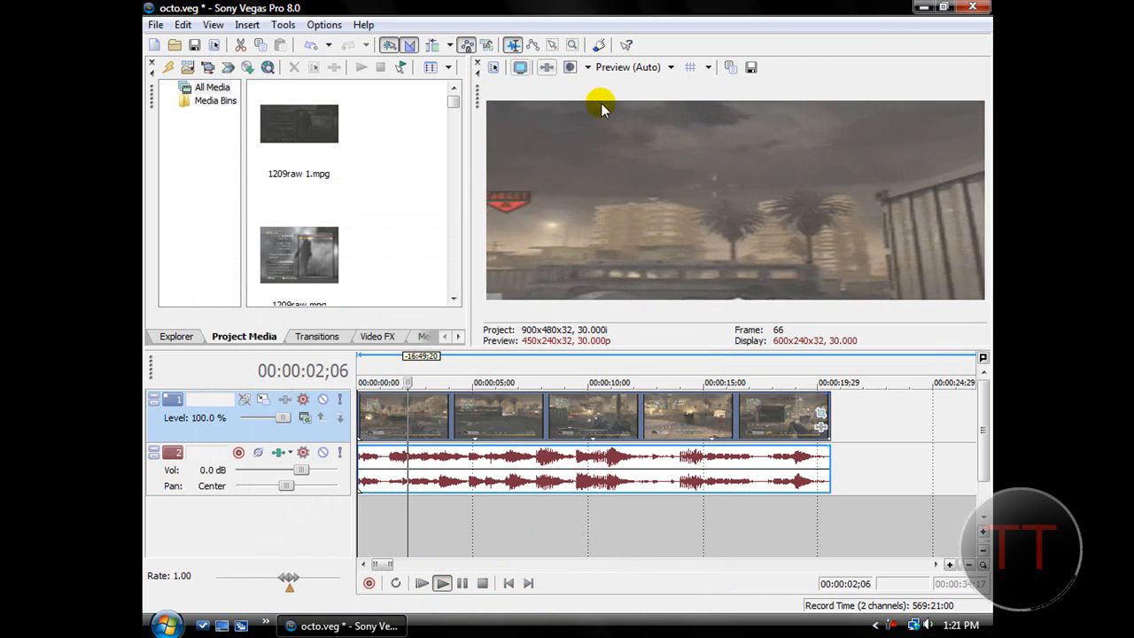
{"action": "left_click", "coordinate": [507, 583]}
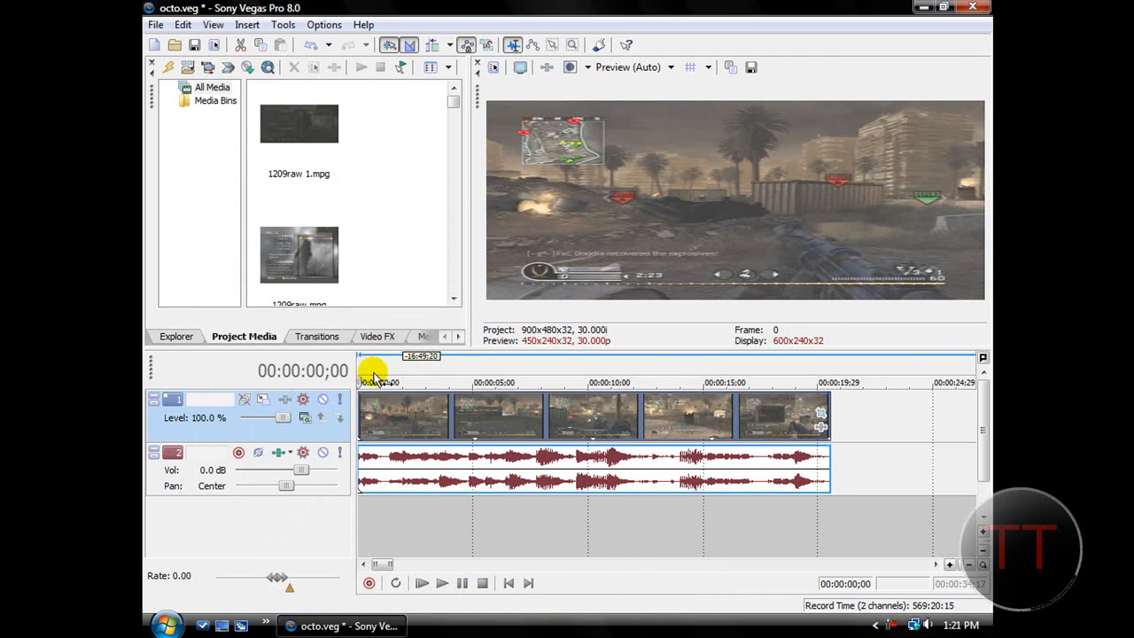
Enable Maintain aspect ratio in the video event's properties and preview the clip.
{"action": "right_click", "coordinate": [411, 413]}
{"action": "left_click", "coordinate": [447, 600]}
{"action": "left_click", "coordinate": [447, 207]}
{"action": "left_click", "coordinate": [609, 472]}
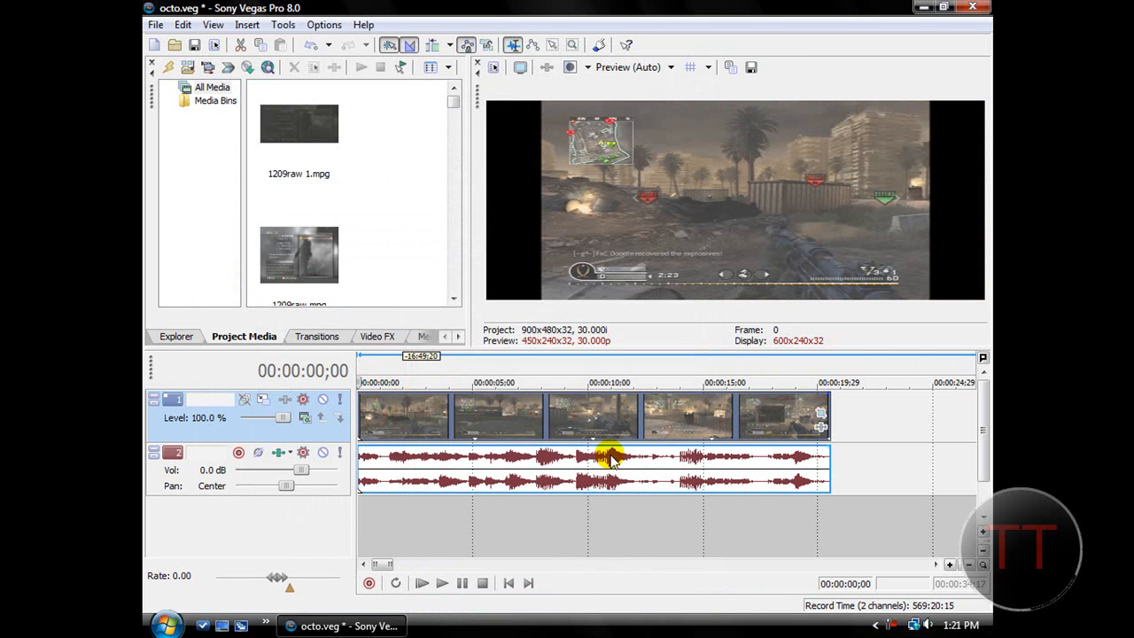
{"action": "left_click", "coordinate": [441, 582]}
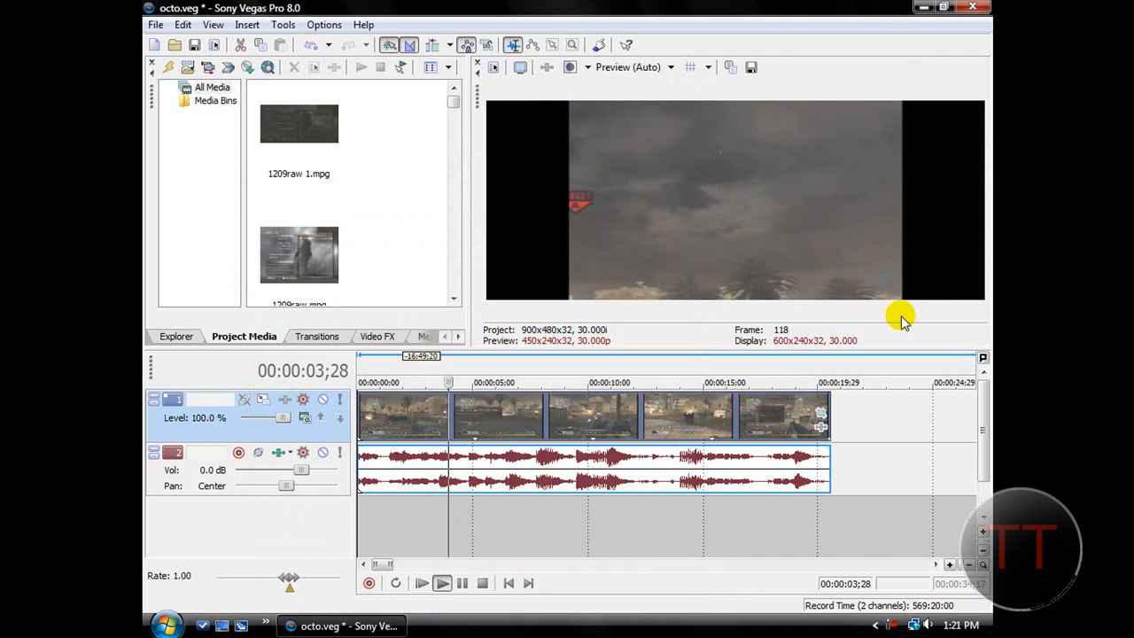
{"action": "left_click", "coordinate": [485, 582]}
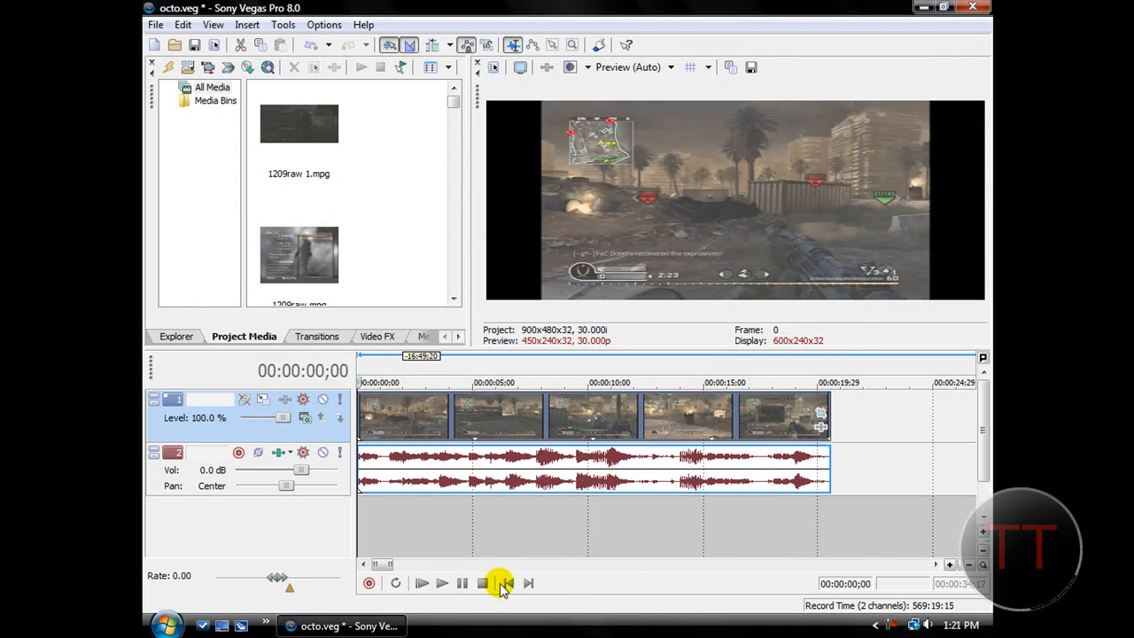
Turn off Maintain aspect ratio in the video event's properties.
{"action": "right_click", "coordinate": [451, 410]}
{"action": "left_click", "coordinate": [487, 602]}
{"action": "left_click", "coordinate": [440, 206]}
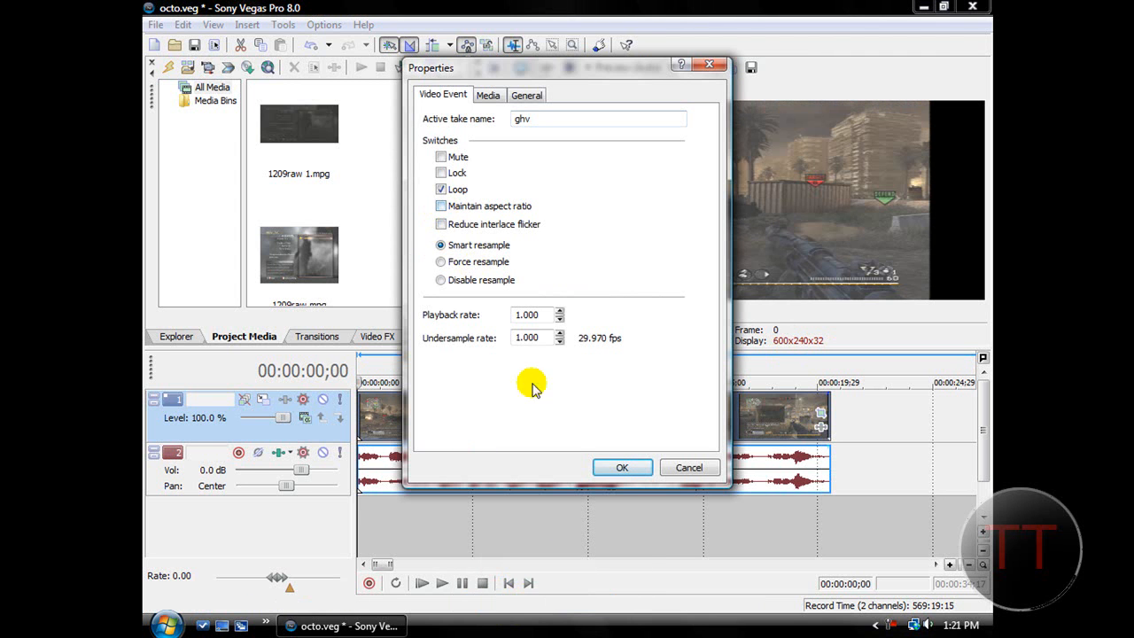
{"action": "left_click", "coordinate": [623, 469]}
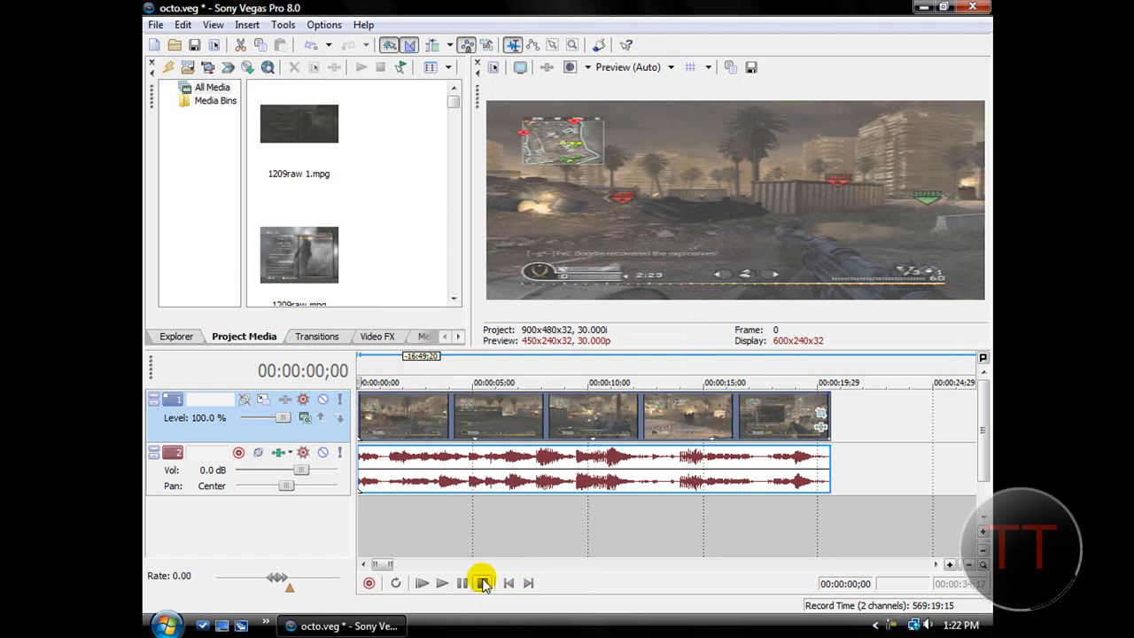
Add an Event Pan/Crop keyframe at 00:00:01;24, just before the existing zoom keyframe.
{"action": "left_click", "coordinate": [817, 413]}
{"action": "left_click", "coordinate": [390, 543]}
{"action": "left_click_drag", "start_coordinate": [383, 530], "coordinate": [374, 529]}
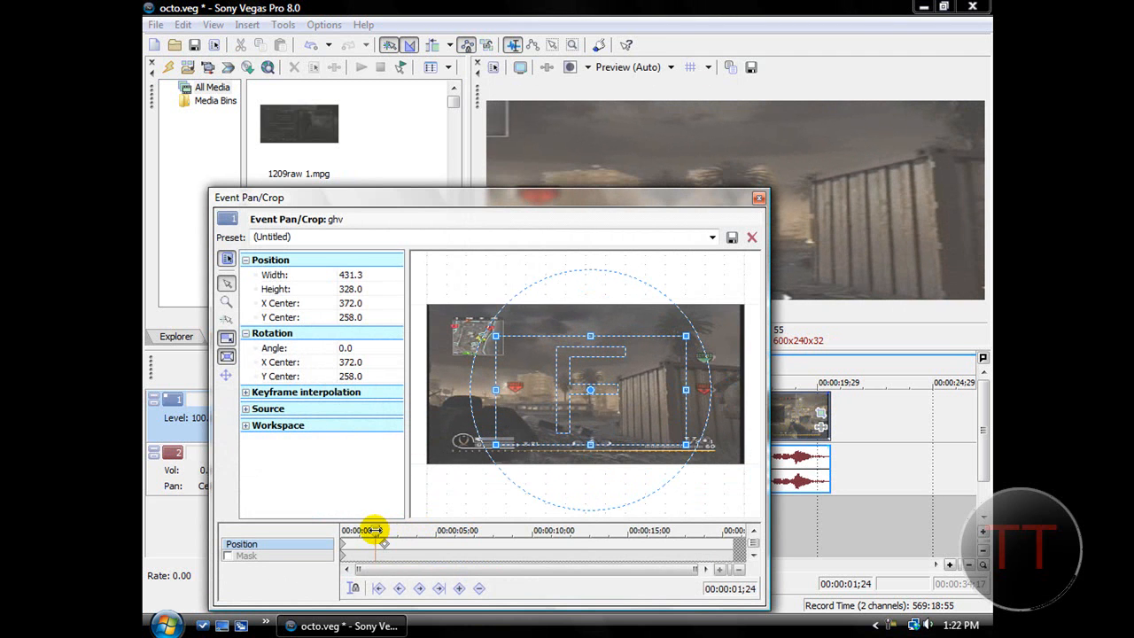
{"action": "left_click", "coordinate": [458, 587]}
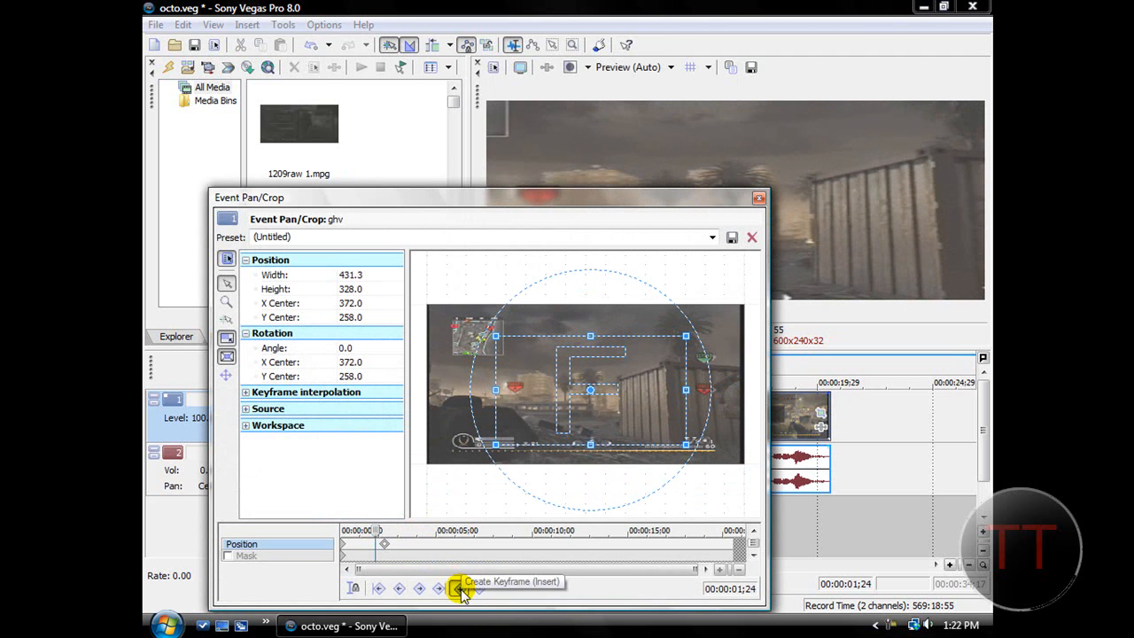
{"action": "left_click", "coordinate": [459, 589]}
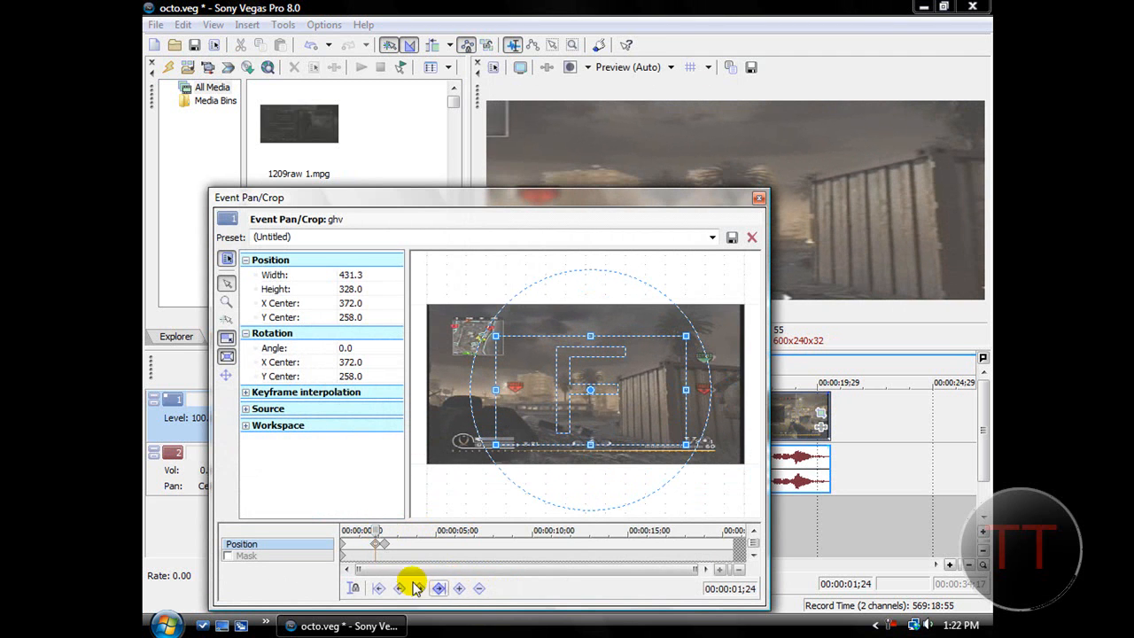
Restore the crop frame at the 00:00:01;24 keyframe and pull its side edge slightly inward to trim the black border.
{"action": "left_click", "coordinate": [384, 545]}
{"action": "left_click", "coordinate": [376, 545]}
{"action": "right_click", "coordinate": [596, 374]}
{"action": "left_click", "coordinate": [639, 385]}
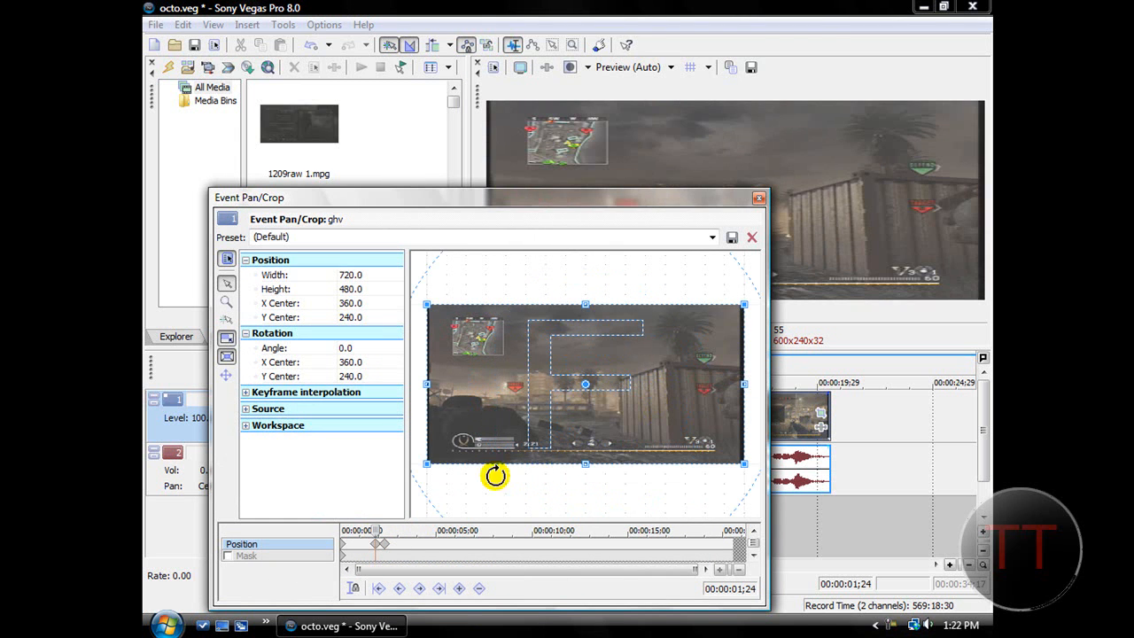
{"action": "left_click", "coordinate": [345, 545]}
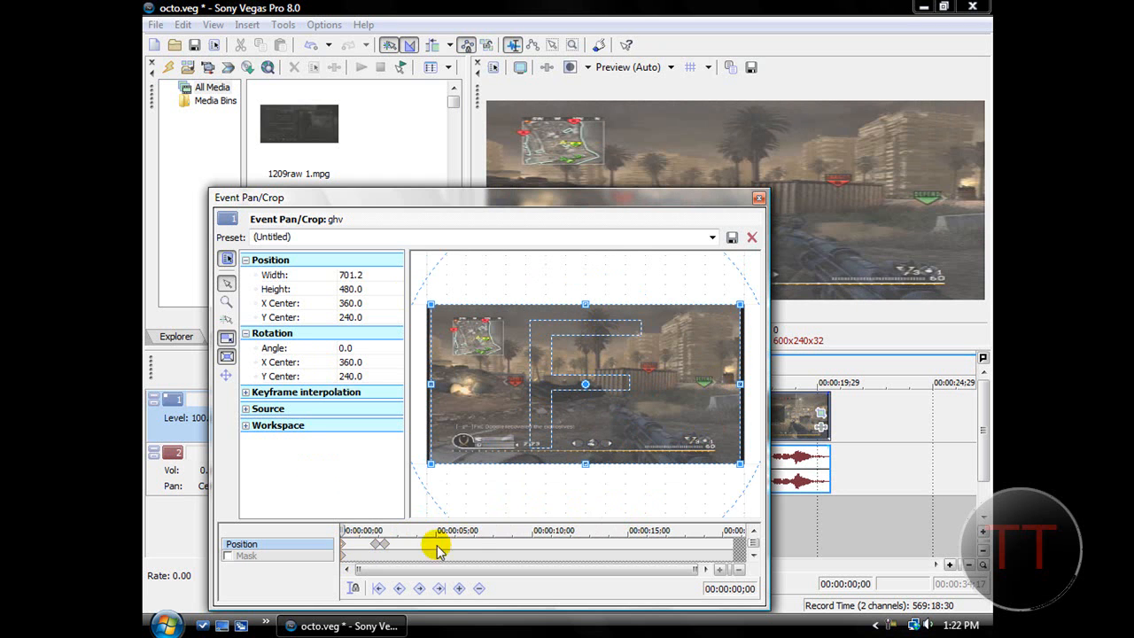
{"action": "left_click", "coordinate": [373, 546]}
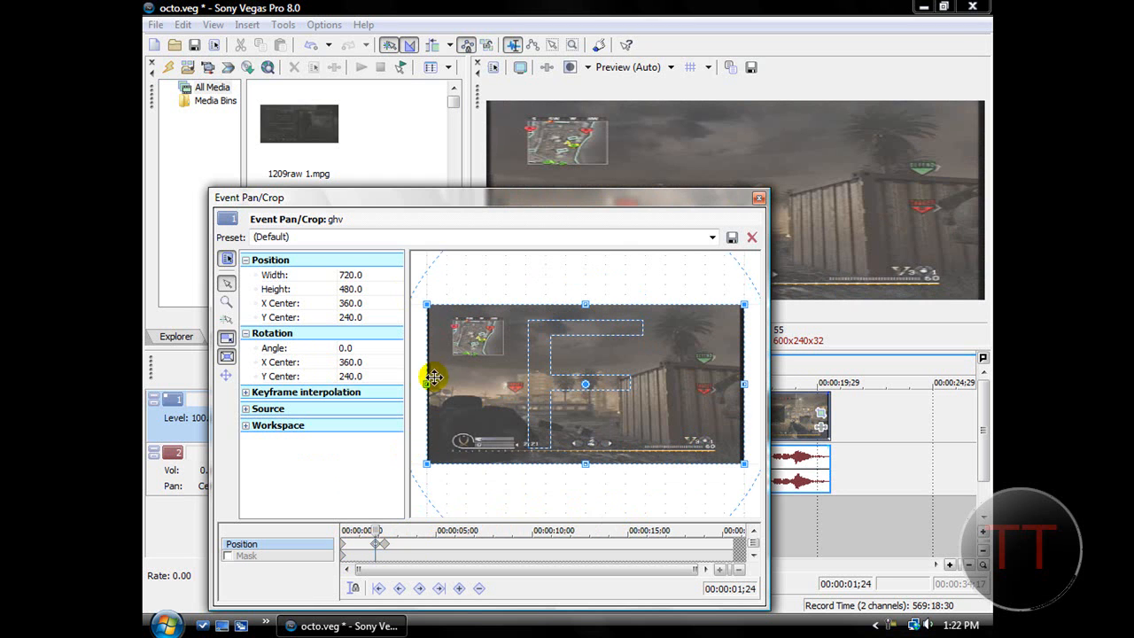
{"action": "left_click_drag", "start_coordinate": [426, 383], "coordinate": [431, 382]}
Review the crop at the 00:00:02;08 keyframe and play the clip from the start to check the faster zoom-in.
{"action": "left_click", "coordinate": [387, 544]}
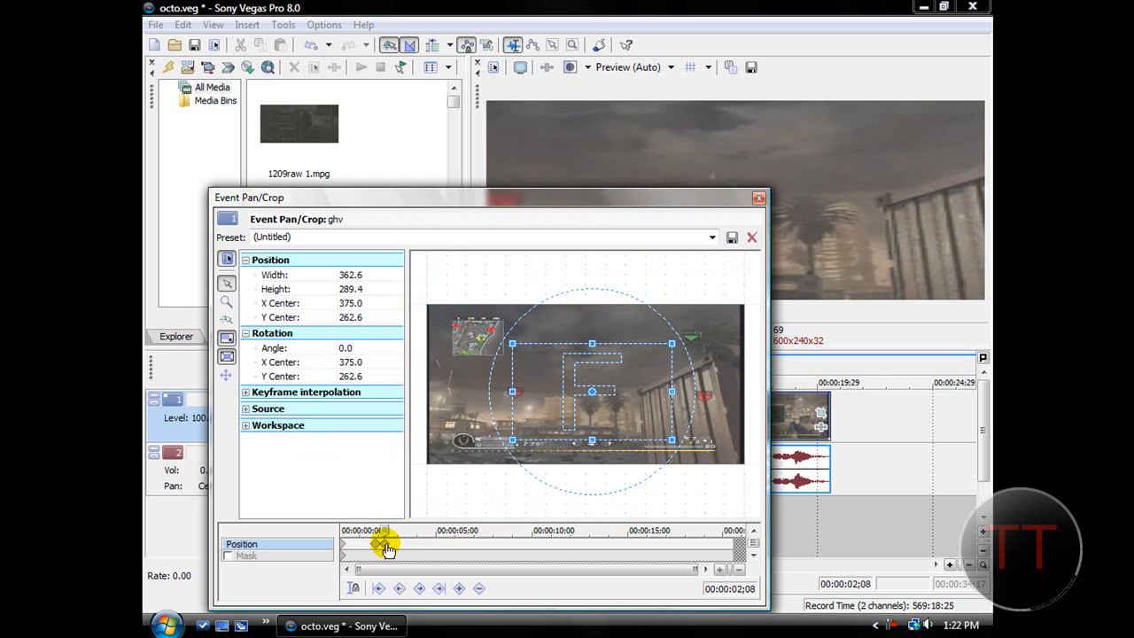
{"action": "left_click", "coordinate": [758, 196]}
{"action": "left_click", "coordinate": [509, 582]}
{"action": "left_click", "coordinate": [442, 584]}
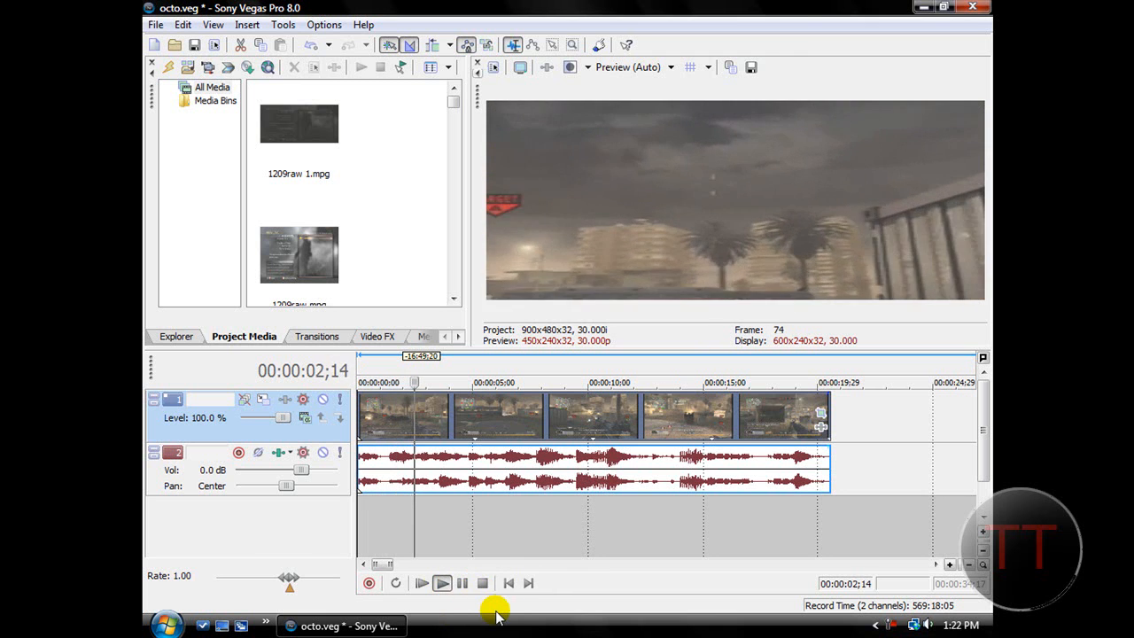
{"action": "left_click", "coordinate": [483, 585]}
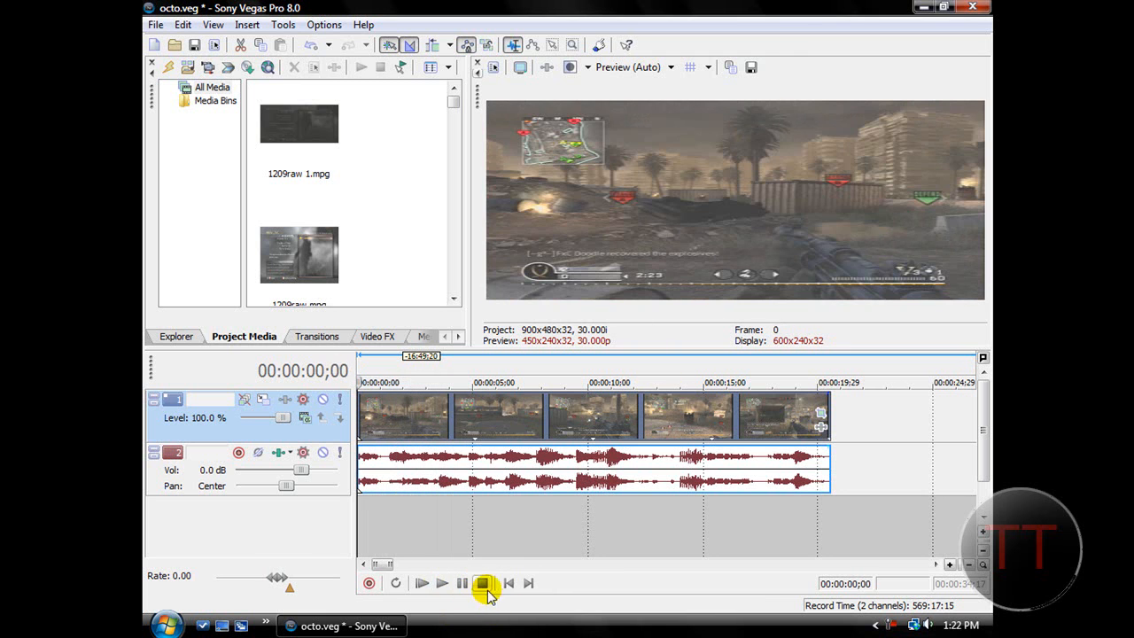
Add an Event Pan/Crop keyframe at 00:00:02;18, shortly after the zoom-in keyframe.
{"action": "left_click", "coordinate": [820, 410]}
{"action": "left_click", "coordinate": [388, 543]}
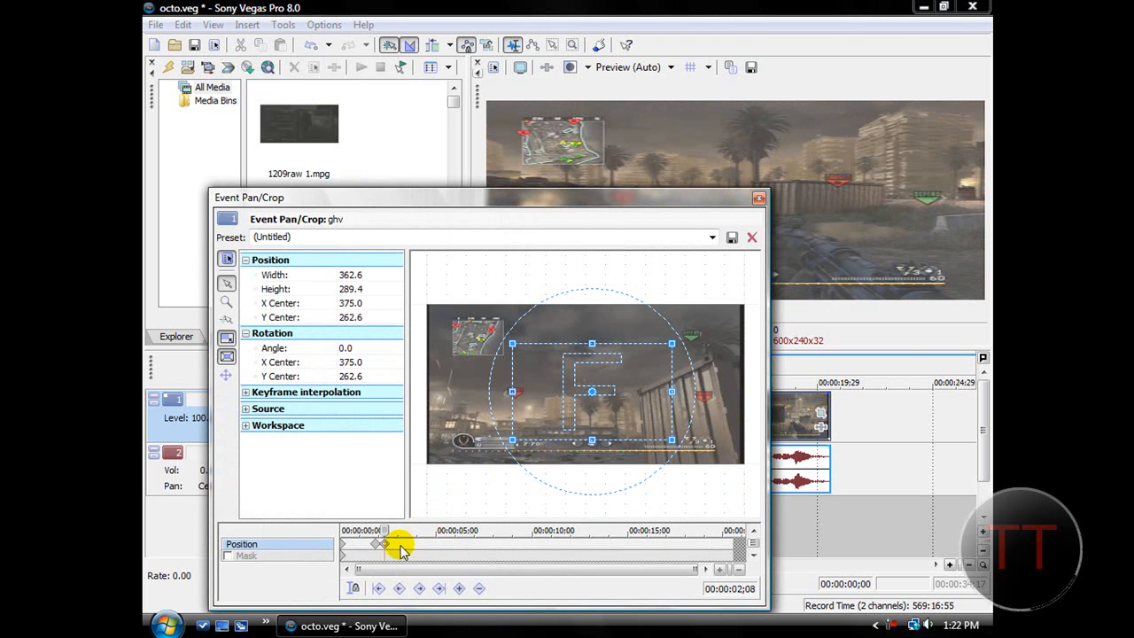
{"action": "left_click", "coordinate": [400, 532]}
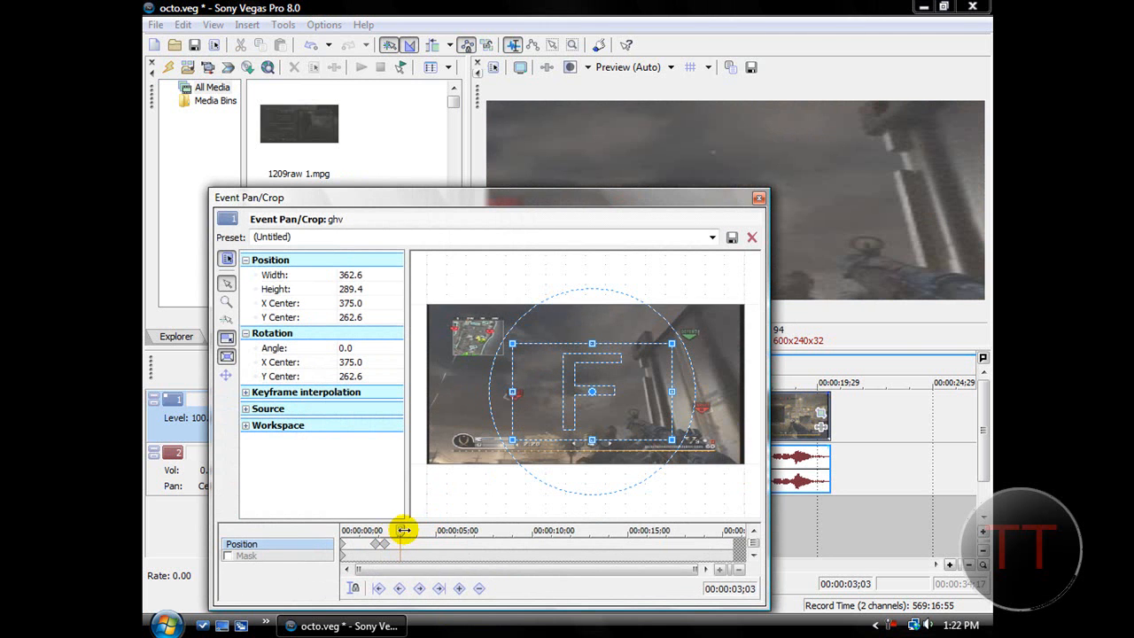
{"action": "left_click", "coordinate": [391, 531]}
{"action": "left_click", "coordinate": [459, 588]}
Restore the crop frame at the 00:00:02;18 keyframe and shrink it to about 701 by 468 to trim the black edges.
{"action": "right_click", "coordinate": [541, 403]}
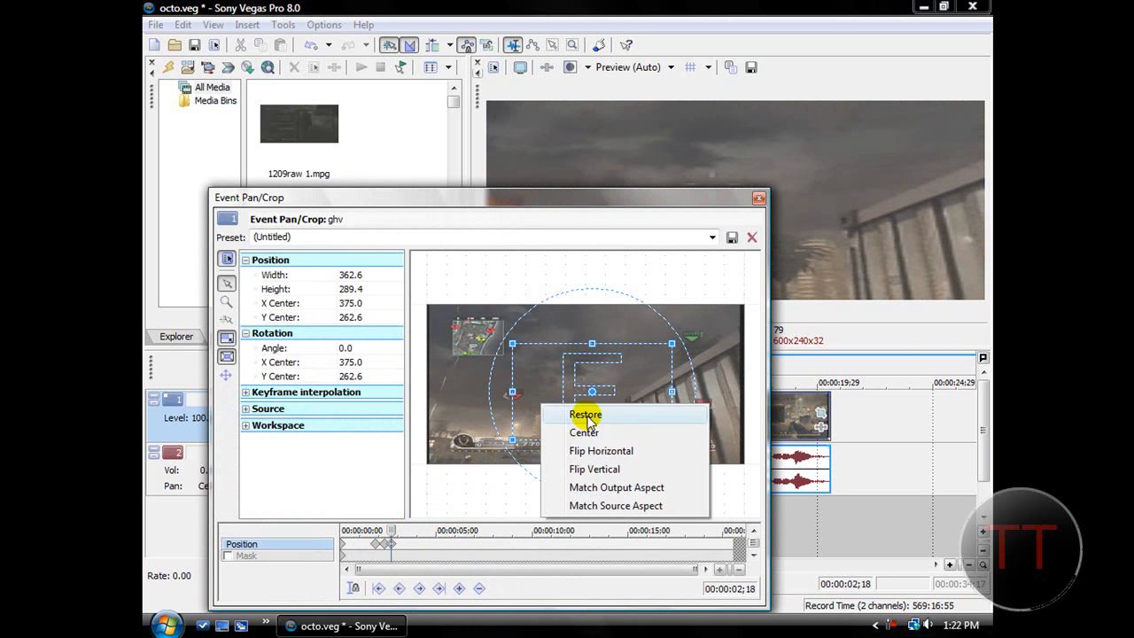
{"action": "left_click", "coordinate": [586, 415]}
{"action": "left_click_drag", "start_coordinate": [426, 384], "coordinate": [432, 384]}
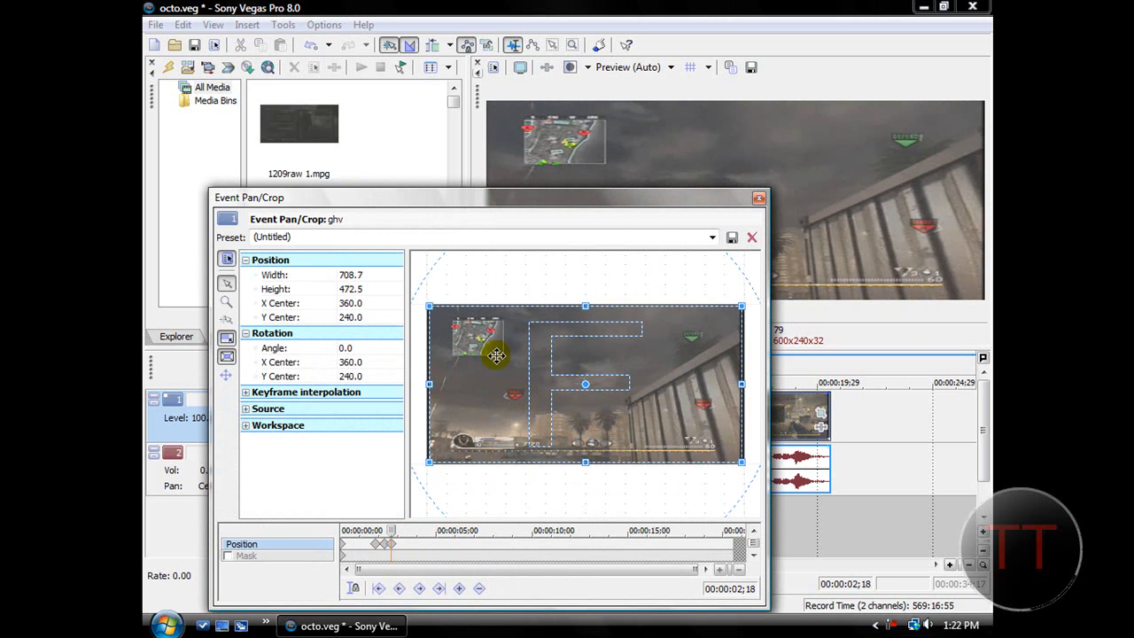
{"action": "left_click_drag", "start_coordinate": [746, 382], "coordinate": [740, 385]}
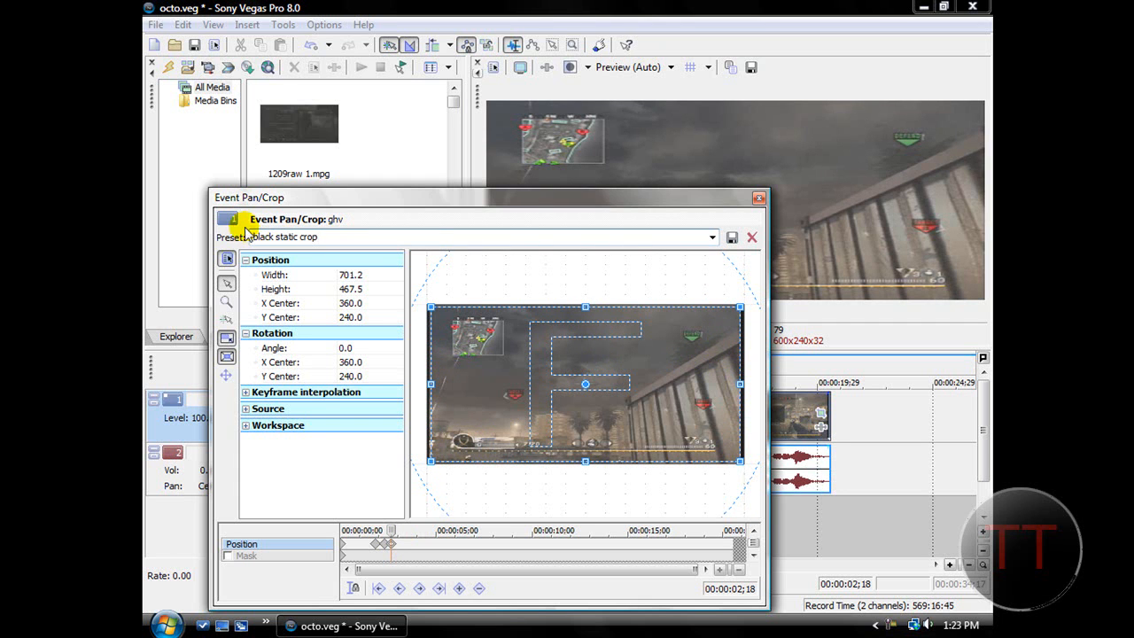
Apply the dvc 170 crop preset to the 00:00:02;18 keyframe and close Event Pan/Crop.
{"action": "left_click", "coordinate": [711, 237]}
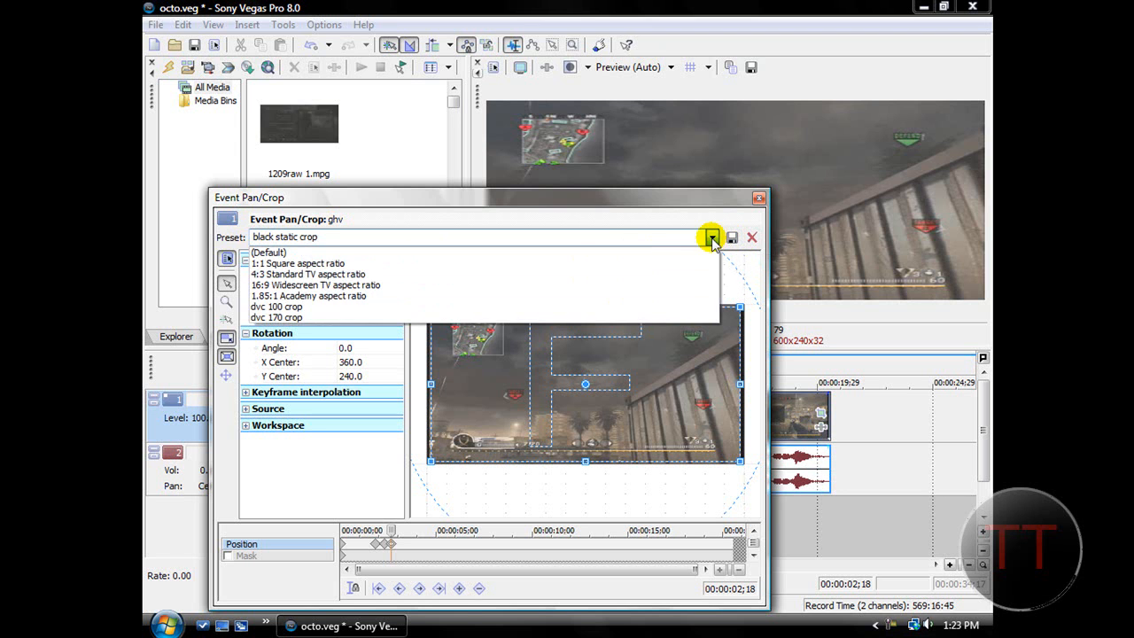
{"action": "left_click", "coordinate": [344, 317]}
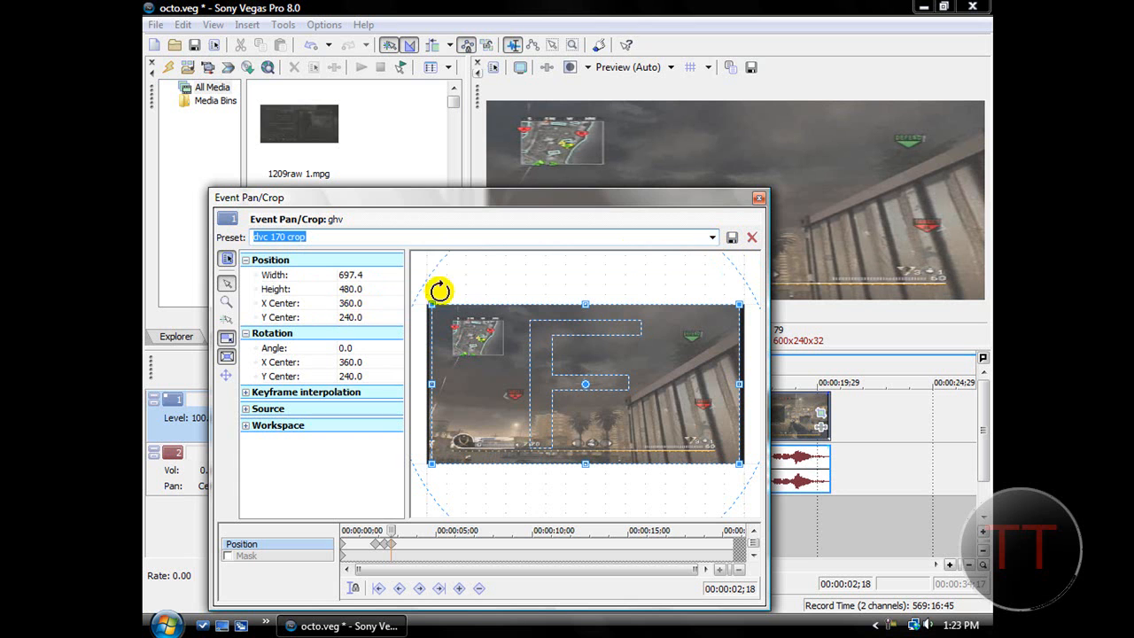
{"action": "left_click", "coordinate": [710, 238]}
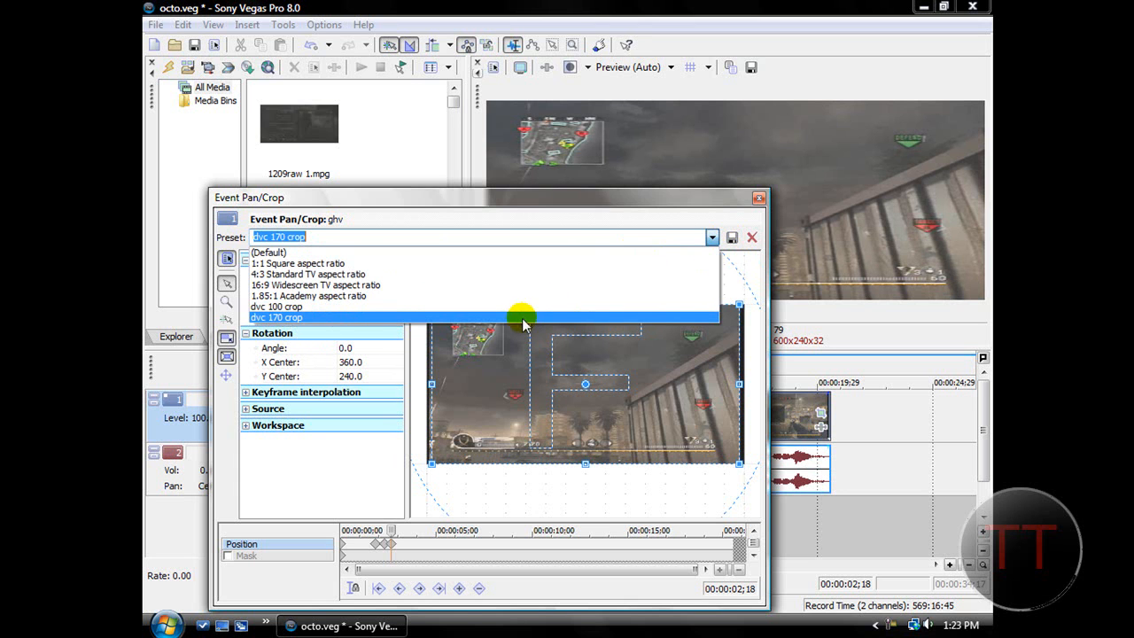
{"action": "left_click", "coordinate": [711, 237]}
{"action": "left_click", "coordinate": [759, 200]}
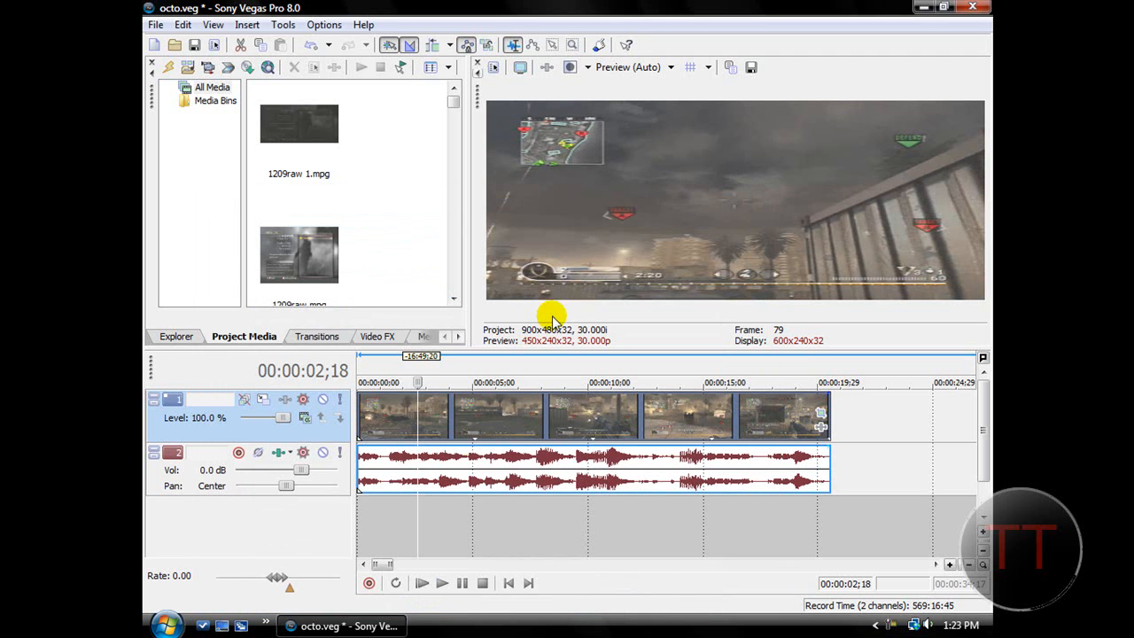
Play the clip from the start to check the zoom in and back out.
{"action": "left_click", "coordinate": [509, 584]}
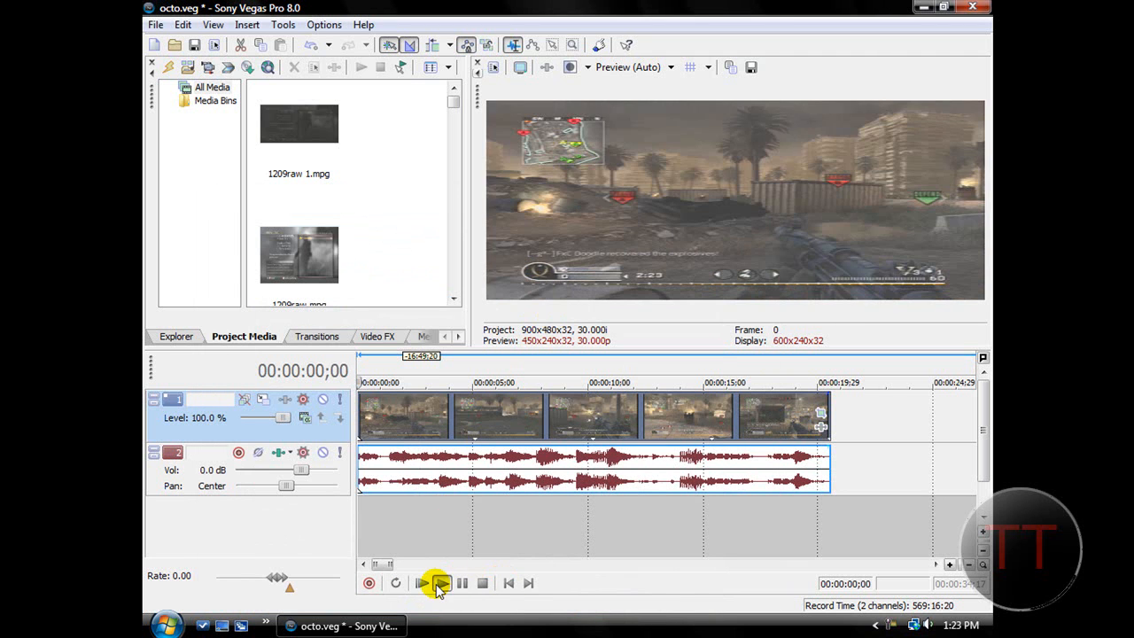
{"action": "left_click", "coordinate": [440, 583]}
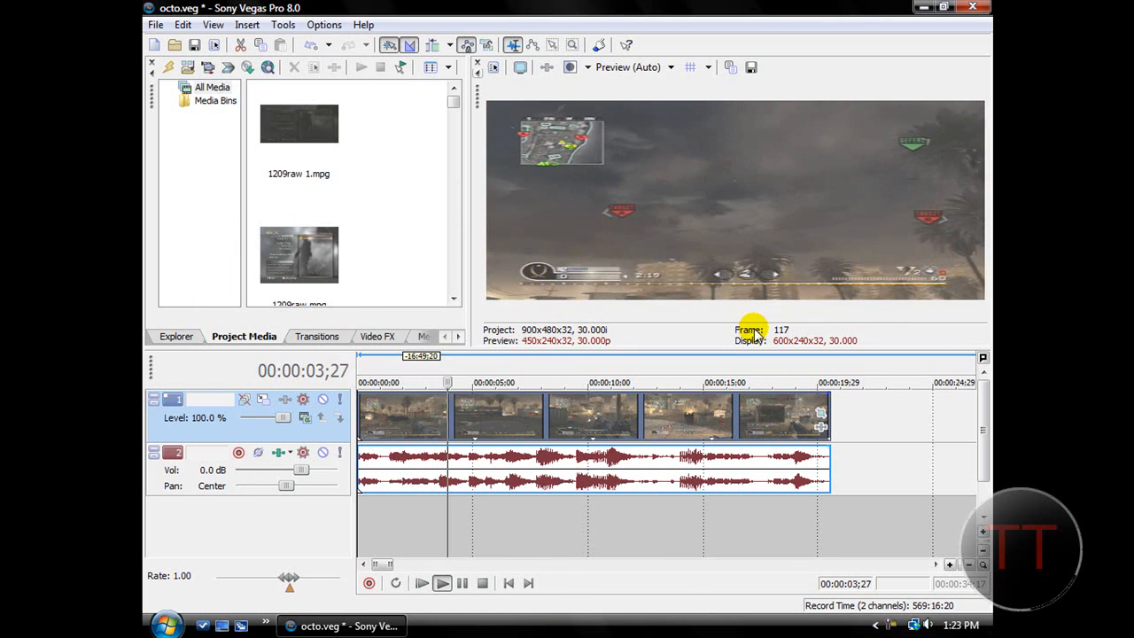
{"action": "left_click", "coordinate": [483, 583]}
Move the last Event Pan/Crop keyframe at 00:00:02;18 further along the timeline and delete it.
{"action": "left_click", "coordinate": [820, 411]}
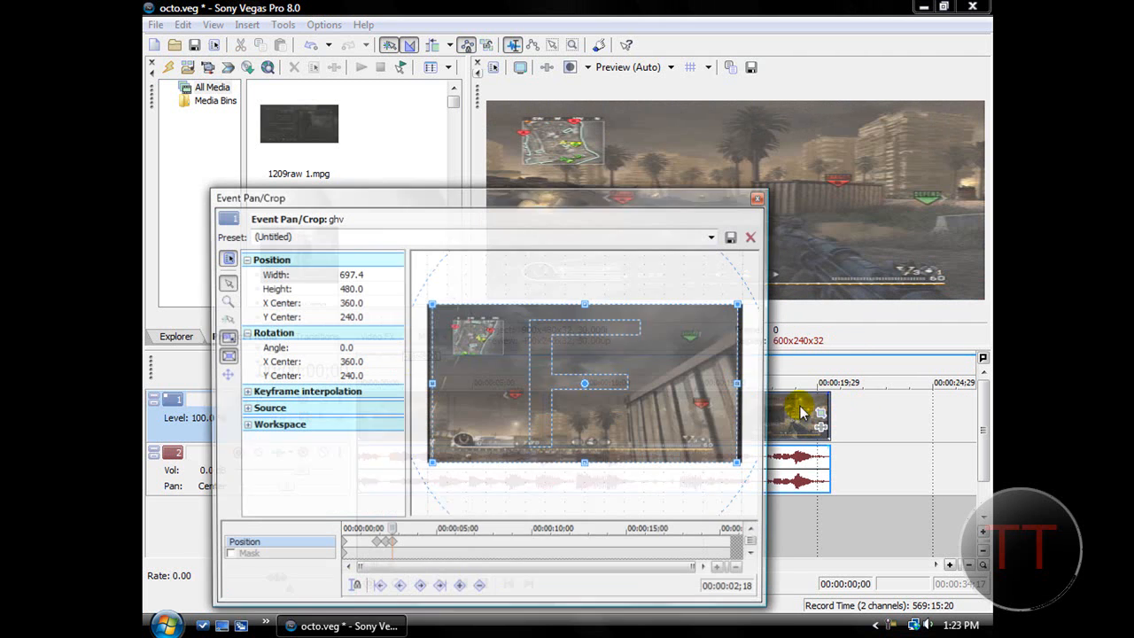
{"action": "left_click_drag", "start_coordinate": [392, 544], "coordinate": [411, 547]}
{"action": "right_click", "coordinate": [411, 547]}
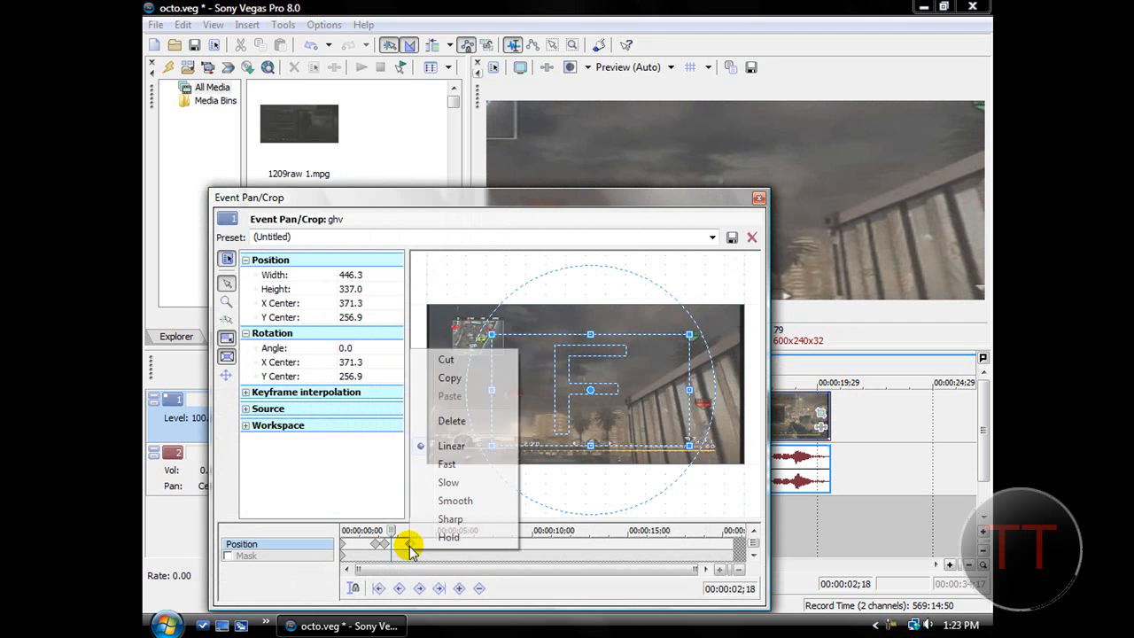
{"action": "left_click", "coordinate": [436, 420]}
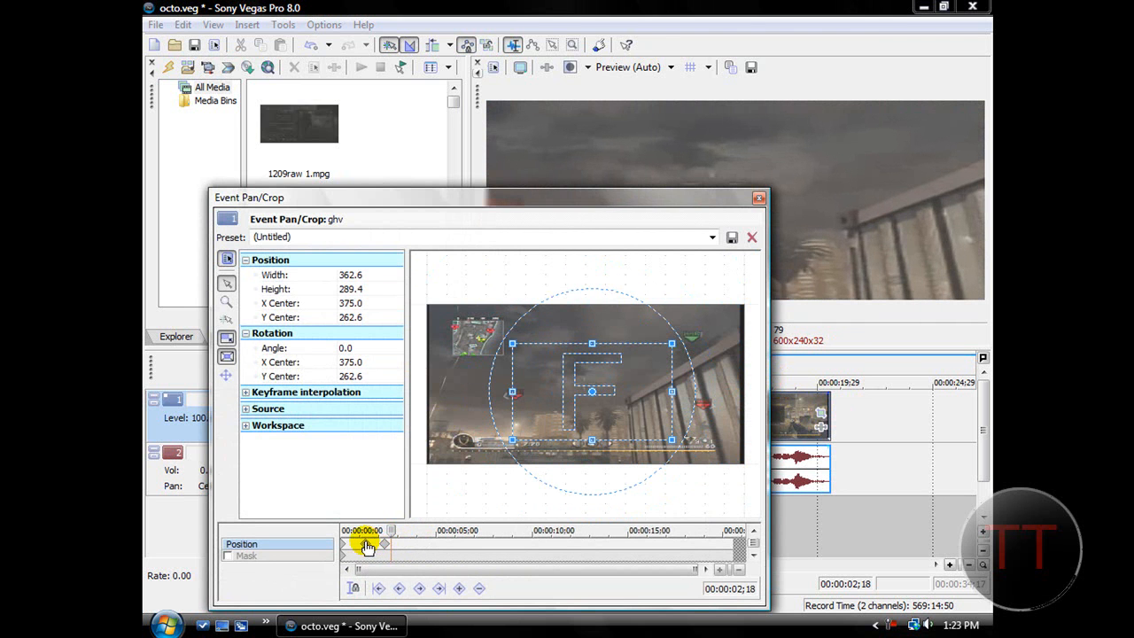
At the 00:00:02;08 keyframe, rotate the crop frame about 14 degrees and move its centre to about 341, 248.
{"action": "left_click", "coordinate": [383, 550]}
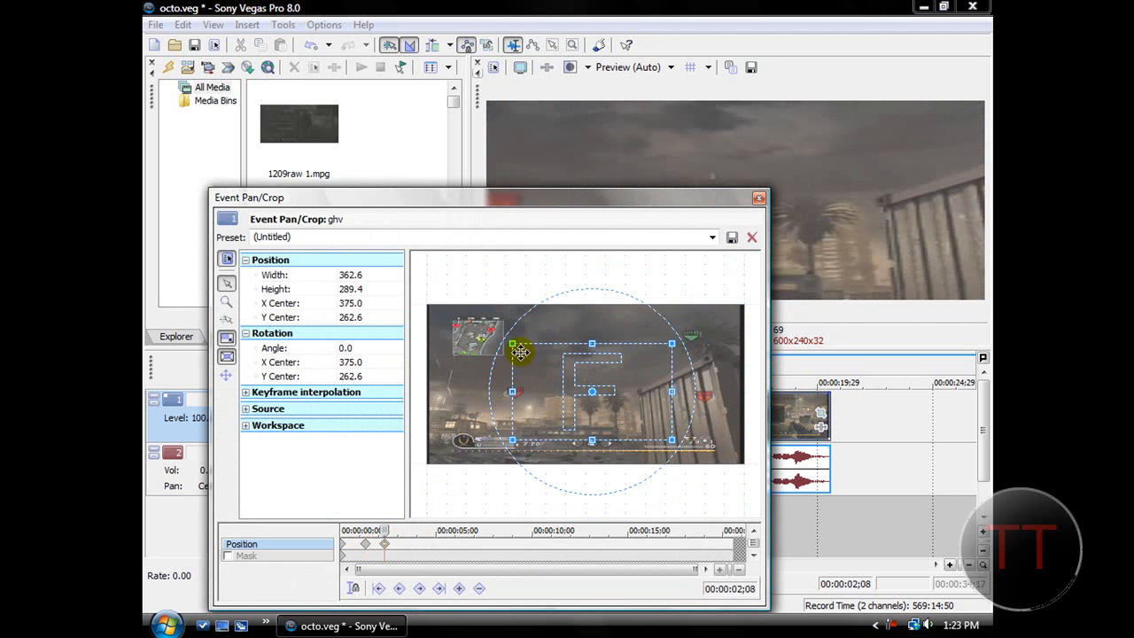
{"action": "mouse_move", "coordinate": [511, 345]}
{"action": "left_mouse_down"}
{"action": "mouse_move", "coordinate": [506, 333]}
{"action": "mouse_move", "coordinate": [499, 354]}
{"action": "mouse_move", "coordinate": [504, 324]}
{"action": "left_mouse_up"}
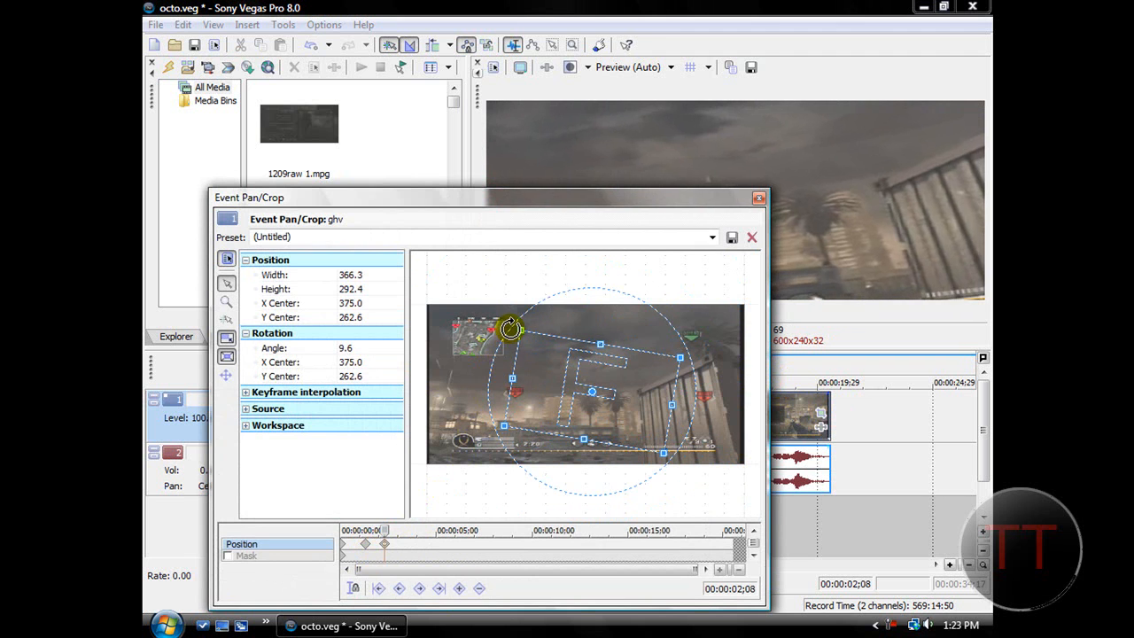
{"action": "left_click_drag", "start_coordinate": [565, 383], "coordinate": [543, 377]}
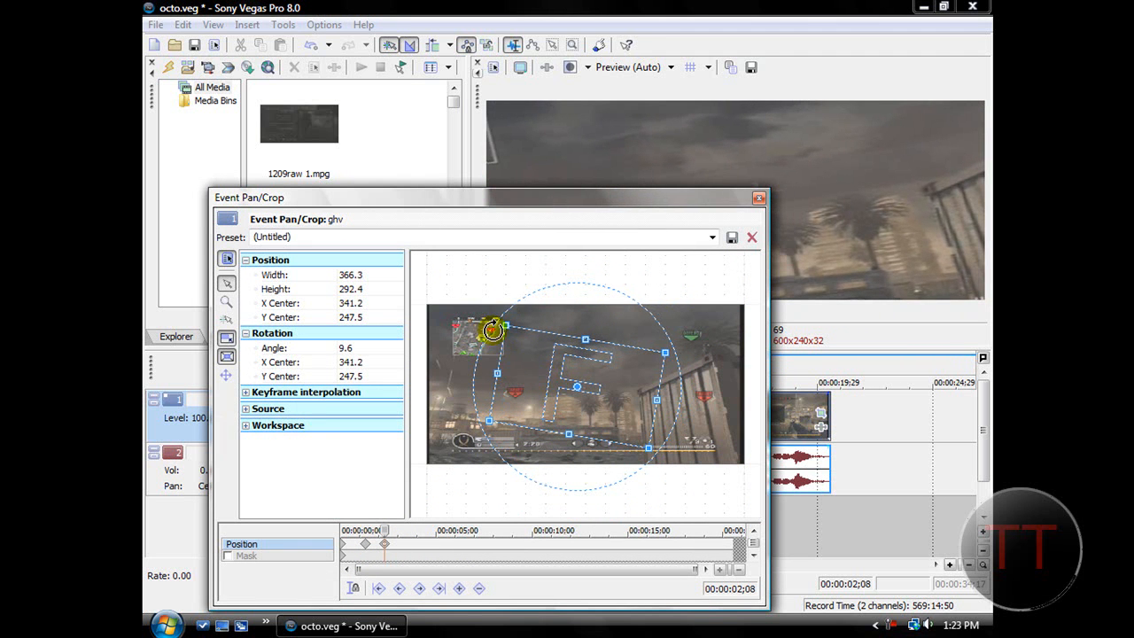
{"action": "left_click_drag", "start_coordinate": [492, 329], "coordinate": [493, 327]}
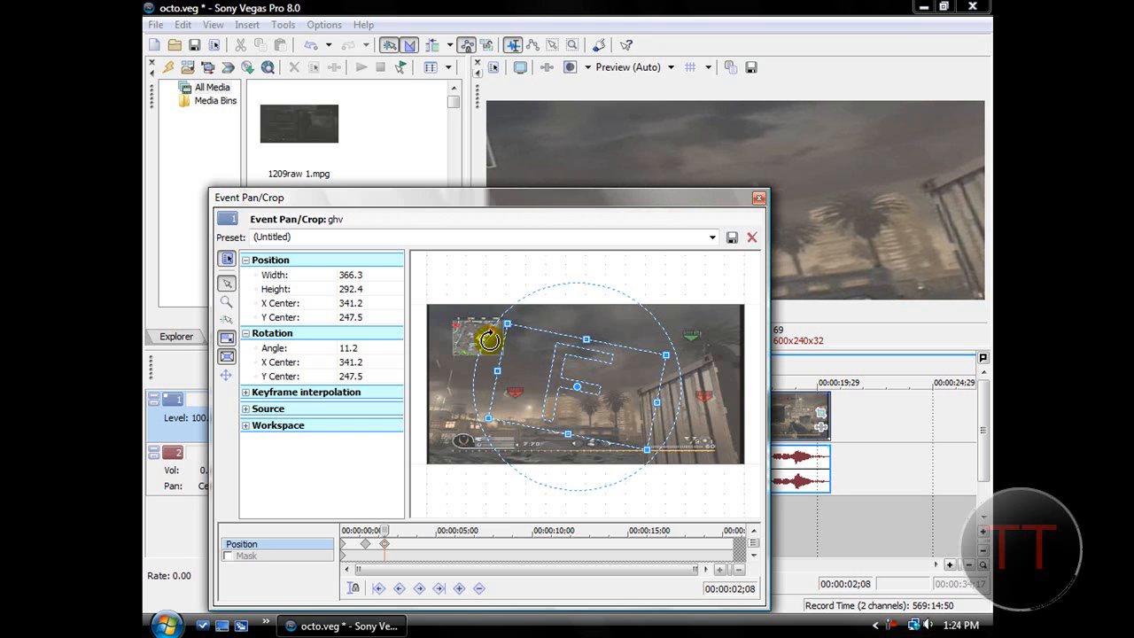
{"action": "left_click_drag", "start_coordinate": [489, 339], "coordinate": [493, 336]}
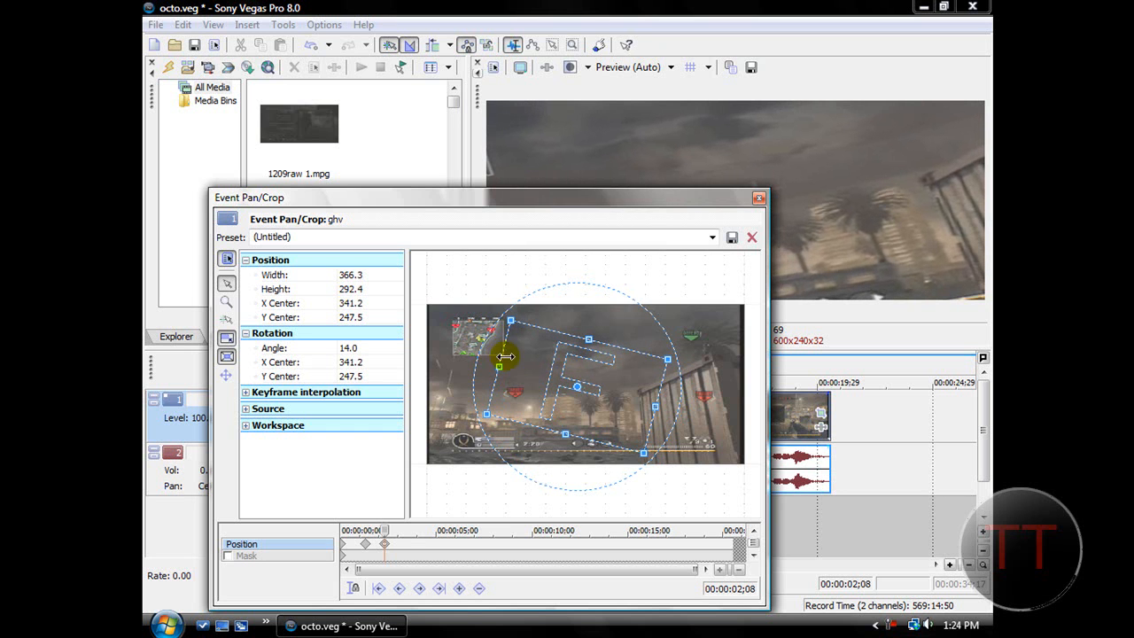
Add a keyframe at 00:00:03;09 and return it to the wide, unrotated view with the dvc 170 crop preset.
{"action": "left_click", "coordinate": [404, 547]}
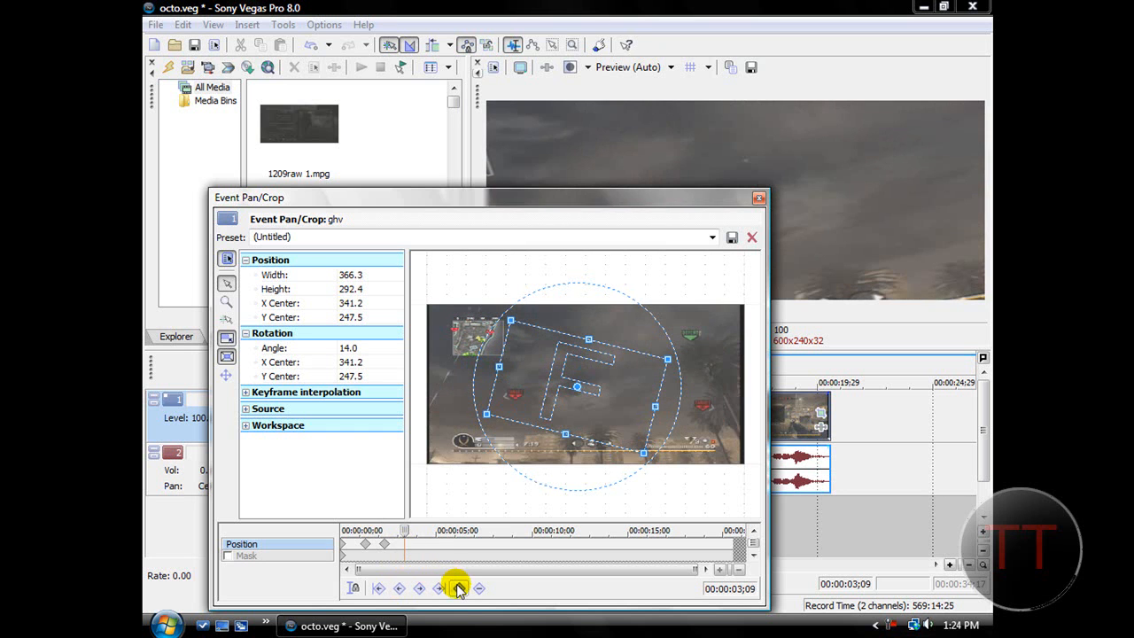
{"action": "right_click", "coordinate": [558, 382]}
{"action": "left_click", "coordinate": [592, 393]}
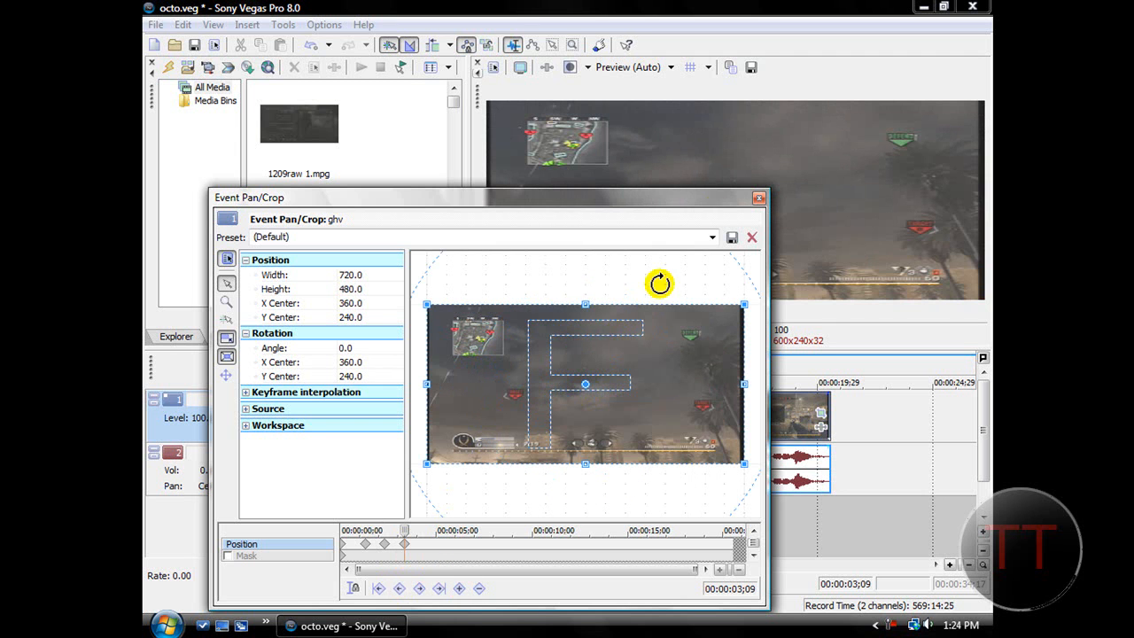
{"action": "left_click", "coordinate": [712, 236]}
{"action": "left_click", "coordinate": [296, 317]}
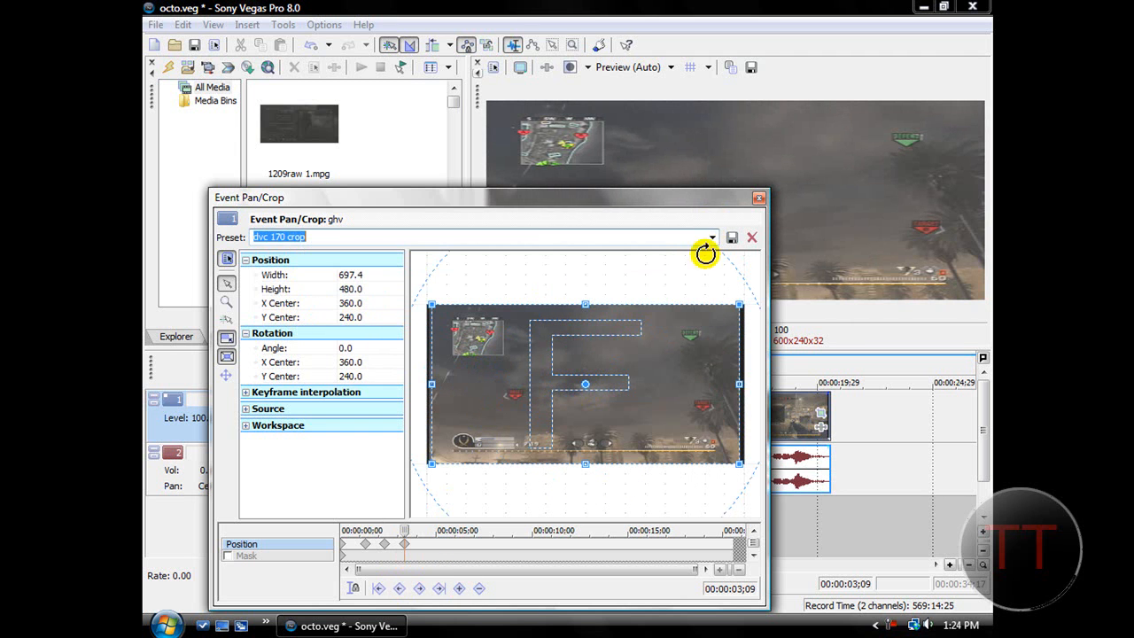
{"action": "left_click", "coordinate": [758, 198]}
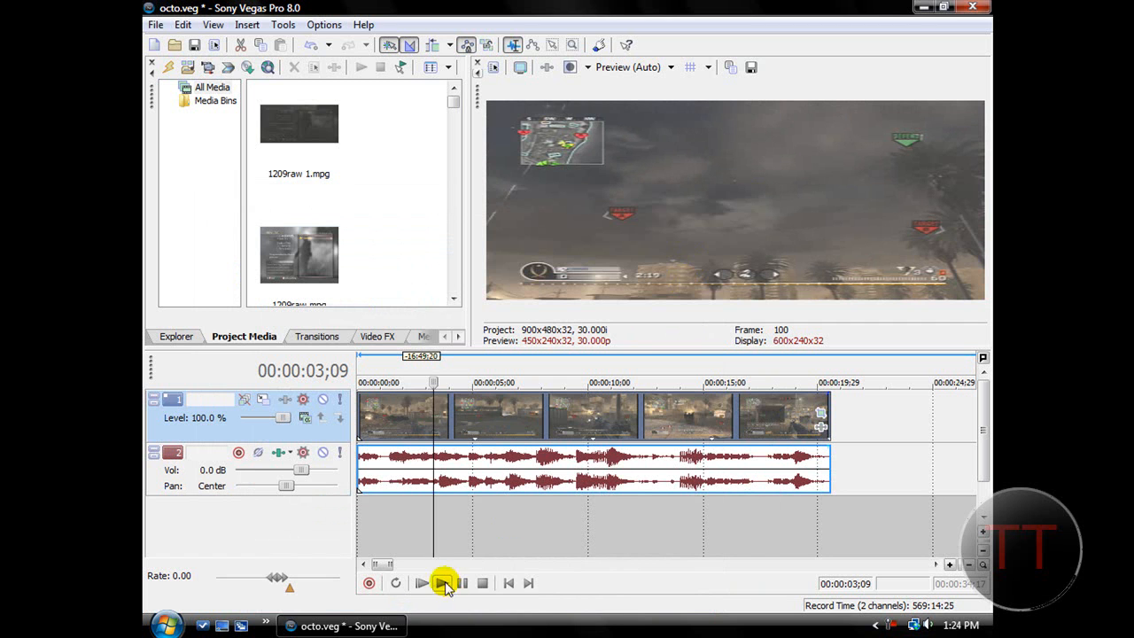
Play the clip from the start to check the rotated zoom, and reopen Event Pan/Crop to review its keyframes.
{"action": "left_click", "coordinate": [511, 585]}
{"action": "left_click", "coordinate": [442, 583]}
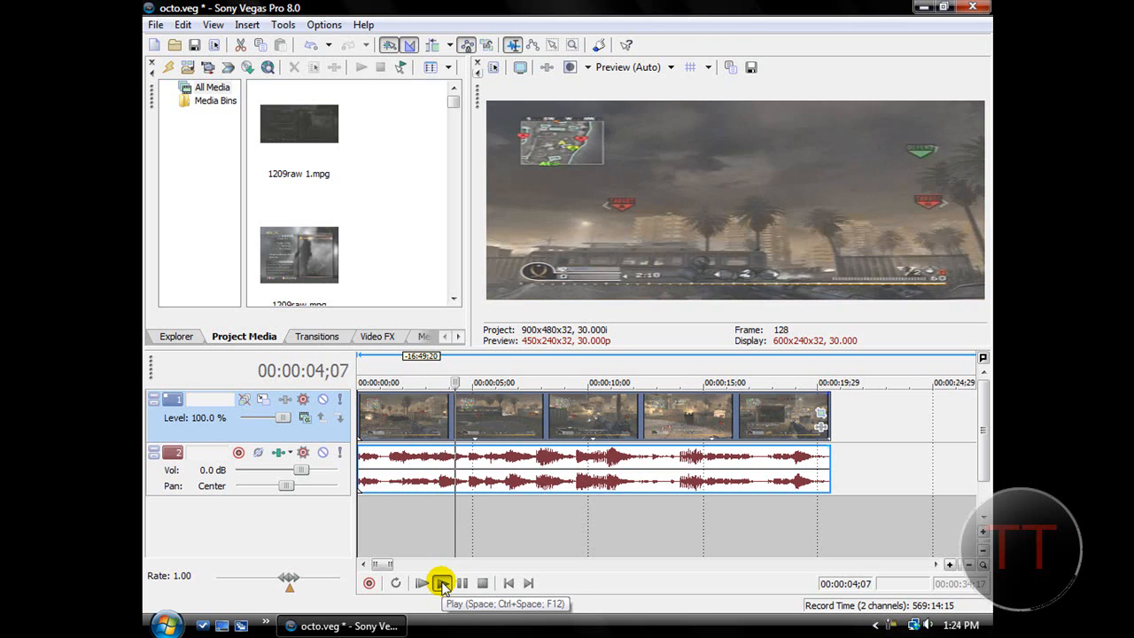
{"action": "left_click", "coordinate": [483, 583]}
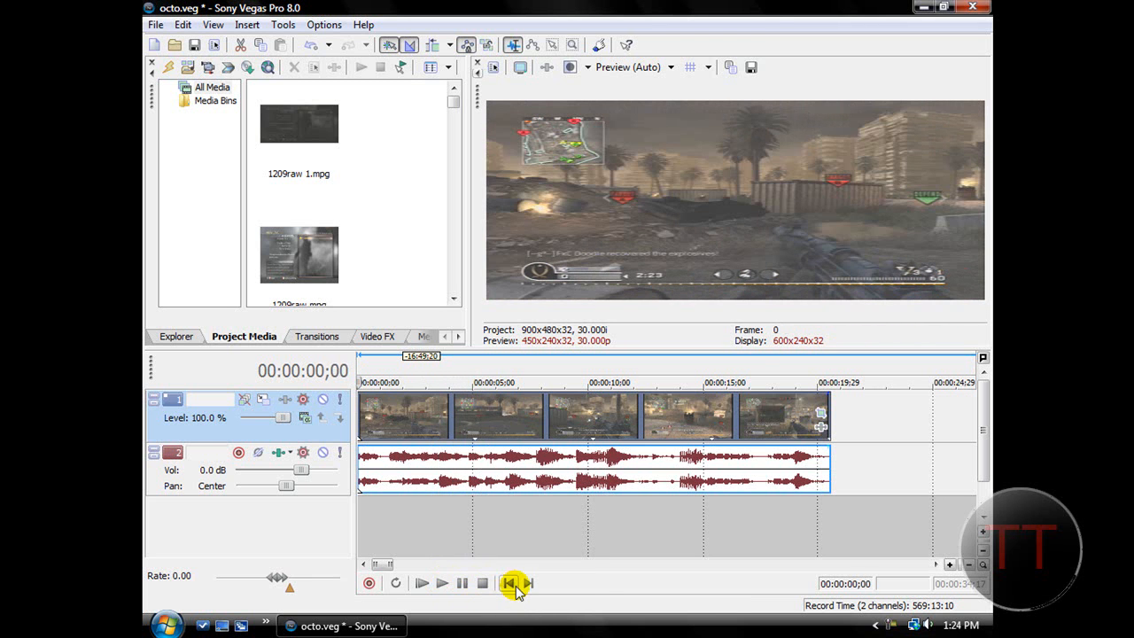
{"action": "left_click", "coordinate": [820, 411]}
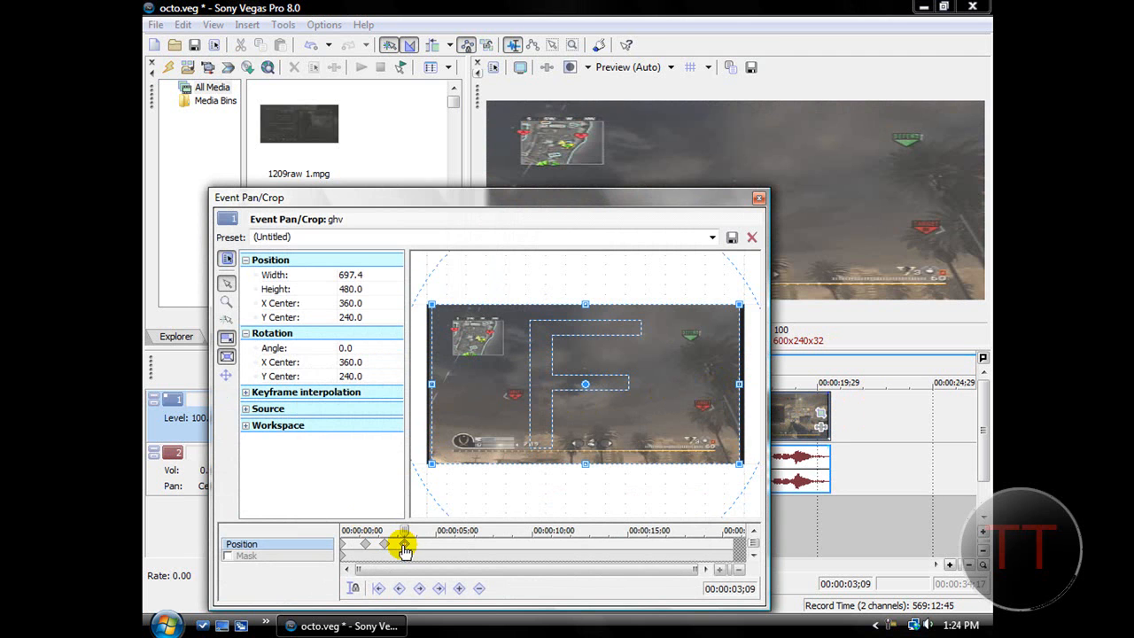
Review the existing crop keyframes, and restore the frame at the 00:00:02;08 keyframe to its default, unrotated size.
{"action": "left_click", "coordinate": [384, 543]}
{"action": "left_click", "coordinate": [366, 544]}
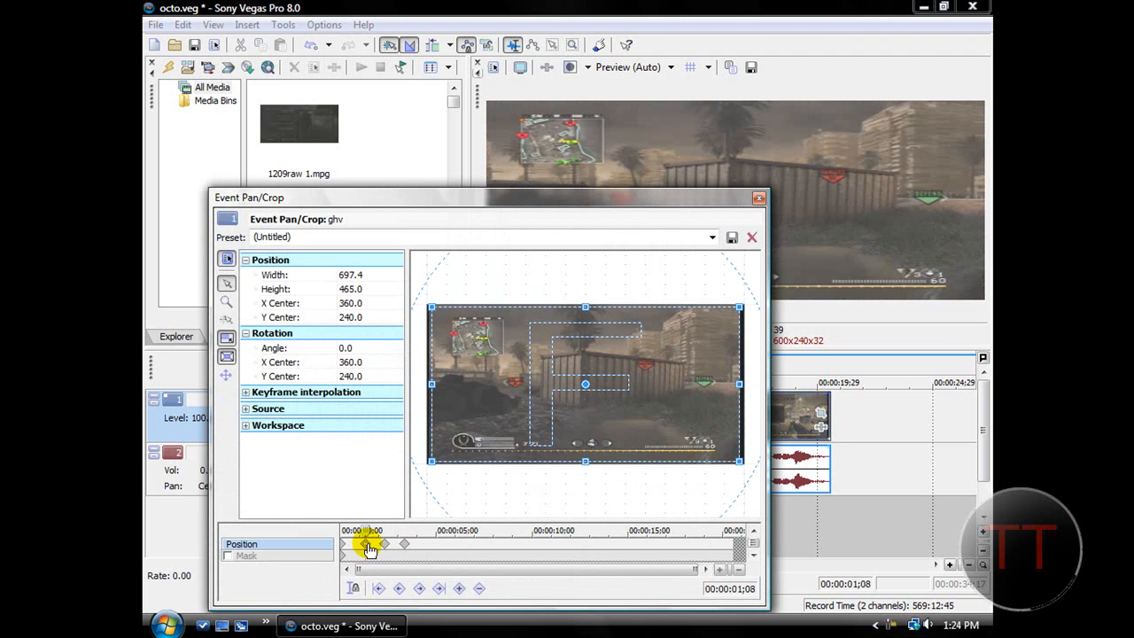
{"action": "left_click", "coordinate": [384, 544]}
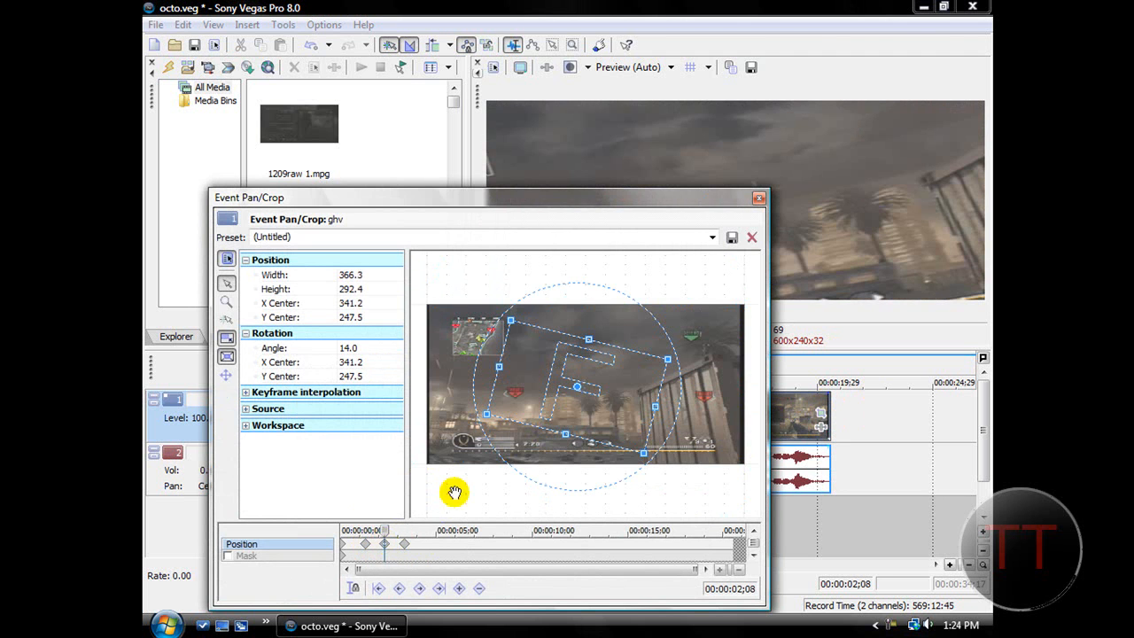
{"action": "right_click", "coordinate": [517, 367]}
{"action": "left_click", "coordinate": [553, 387]}
At the 00:00:02;08 keyframe, shrink the crop frame to about 276 × 184 and centre it at about 168, 373.
{"action": "left_click_drag", "start_coordinate": [428, 304], "coordinate": [506, 362]}
{"action": "left_click_drag", "start_coordinate": [571, 391], "coordinate": [514, 421]}
{"action": "left_click_drag", "start_coordinate": [616, 459], "coordinate": [589, 450]}
{"action": "left_click_drag", "start_coordinate": [545, 405], "coordinate": [520, 419]}
{"action": "left_click_drag", "start_coordinate": [562, 204], "coordinate": [571, 179]}
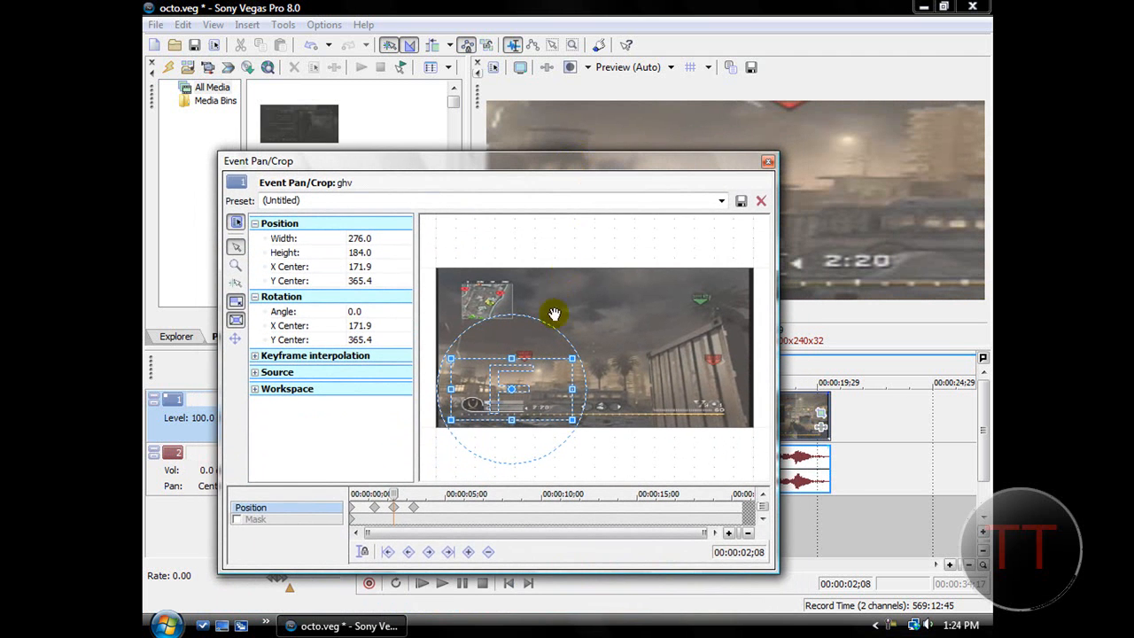
{"action": "left_click_drag", "start_coordinate": [503, 382], "coordinate": [501, 384]}
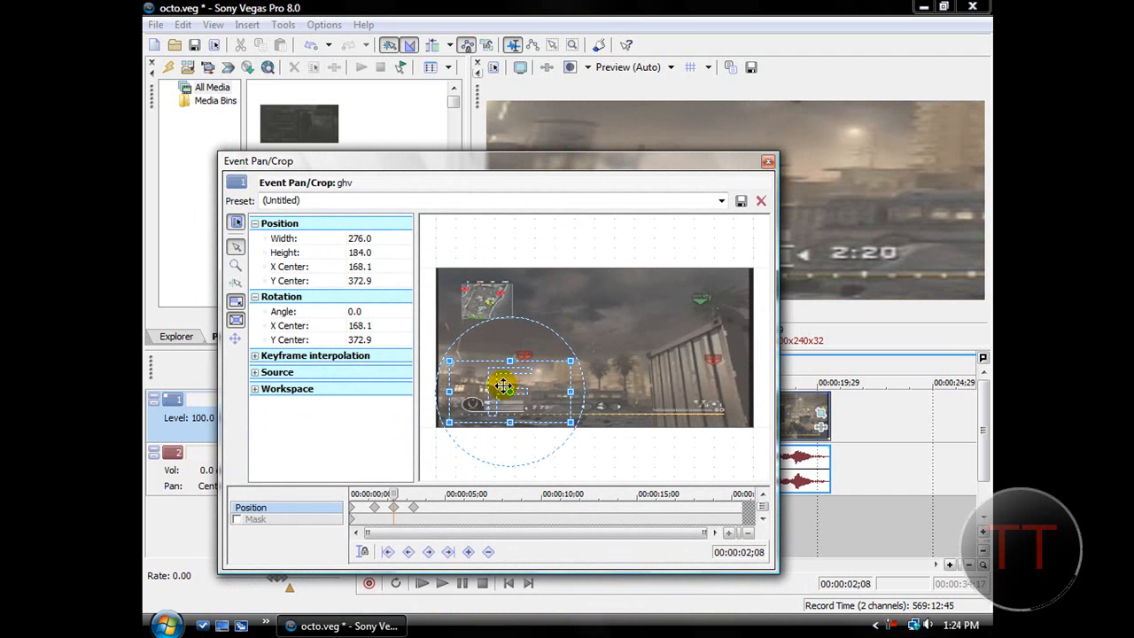
At the 00:00:03;09 keyframe, shrink the crop frame to about 246 × 169 and centre it at about 307, 378.
{"action": "left_click", "coordinate": [415, 512]}
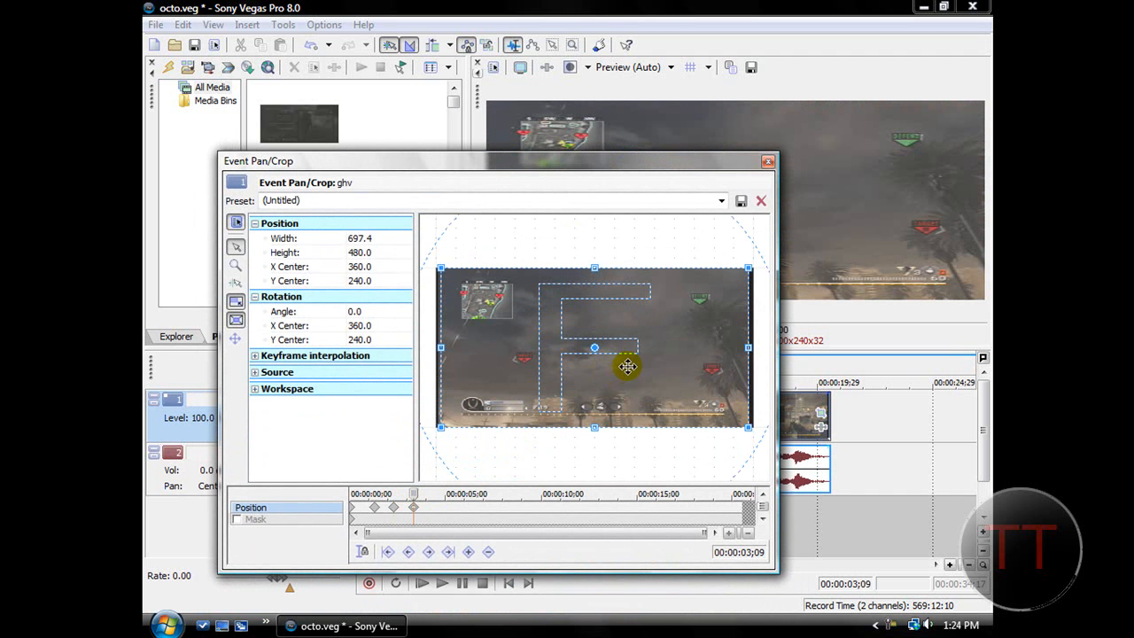
{"action": "left_click", "coordinate": [767, 162]}
{"action": "left_click", "coordinate": [820, 412]}
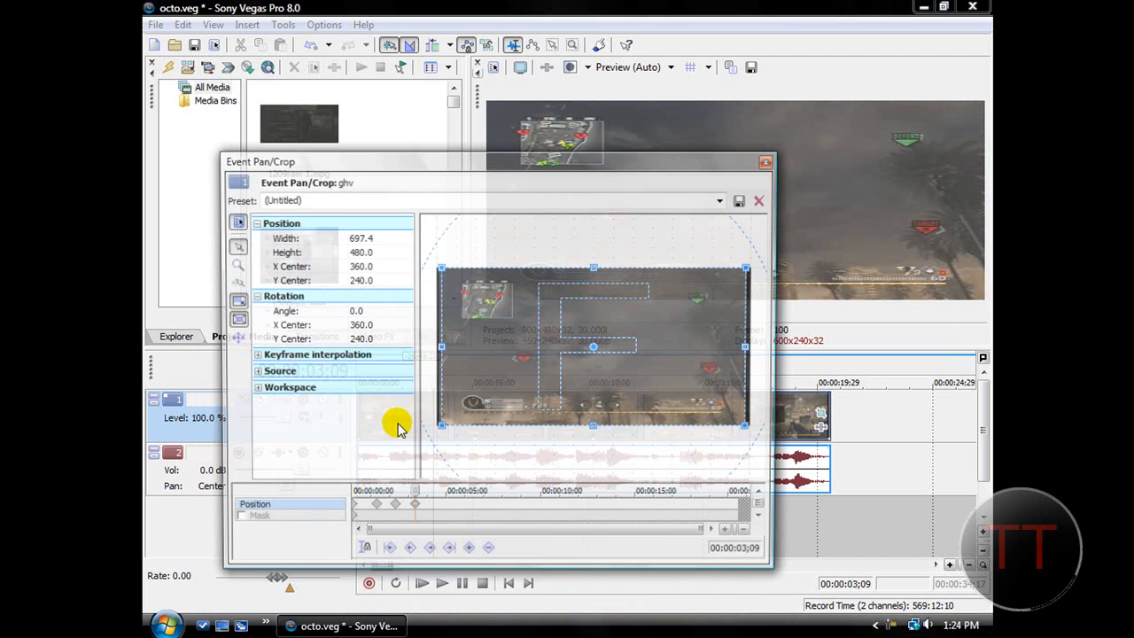
{"action": "left_click_drag", "start_coordinate": [440, 269], "coordinate": [514, 320]}
{"action": "left_click_drag", "start_coordinate": [573, 342], "coordinate": [546, 386]}
Add a keyframe at 00:00:04;12, restore its frame and apply the dvc 170 crop preset.
{"action": "left_click", "coordinate": [436, 512]}
{"action": "right_click", "coordinate": [545, 400]}
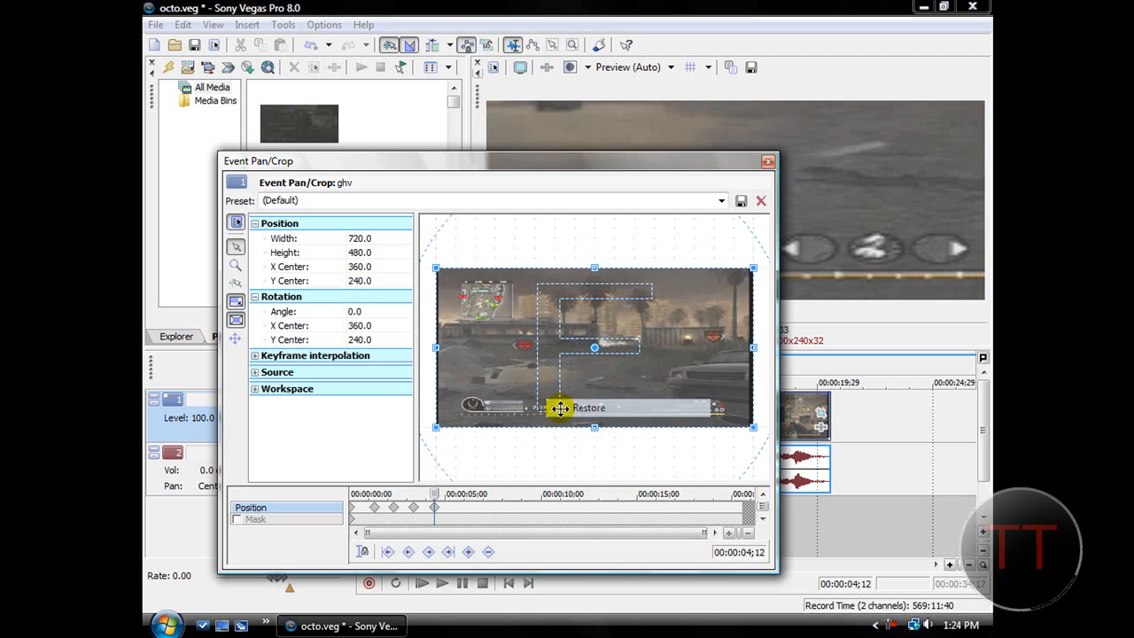
{"action": "left_click", "coordinate": [588, 407]}
{"action": "left_click", "coordinate": [721, 200]}
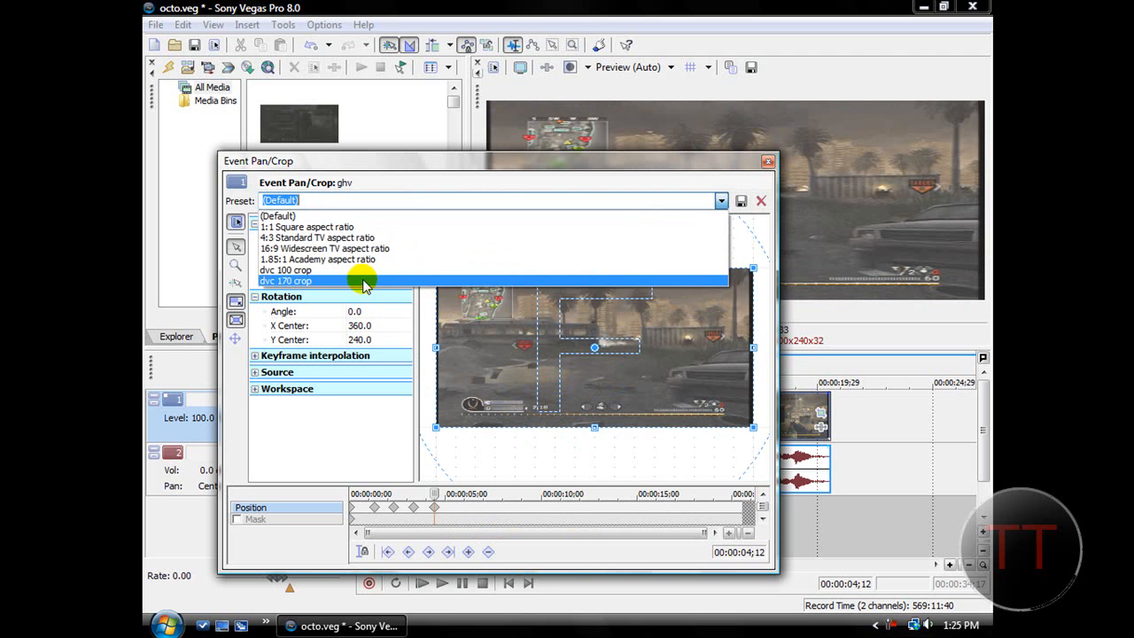
{"action": "left_click", "coordinate": [362, 275]}
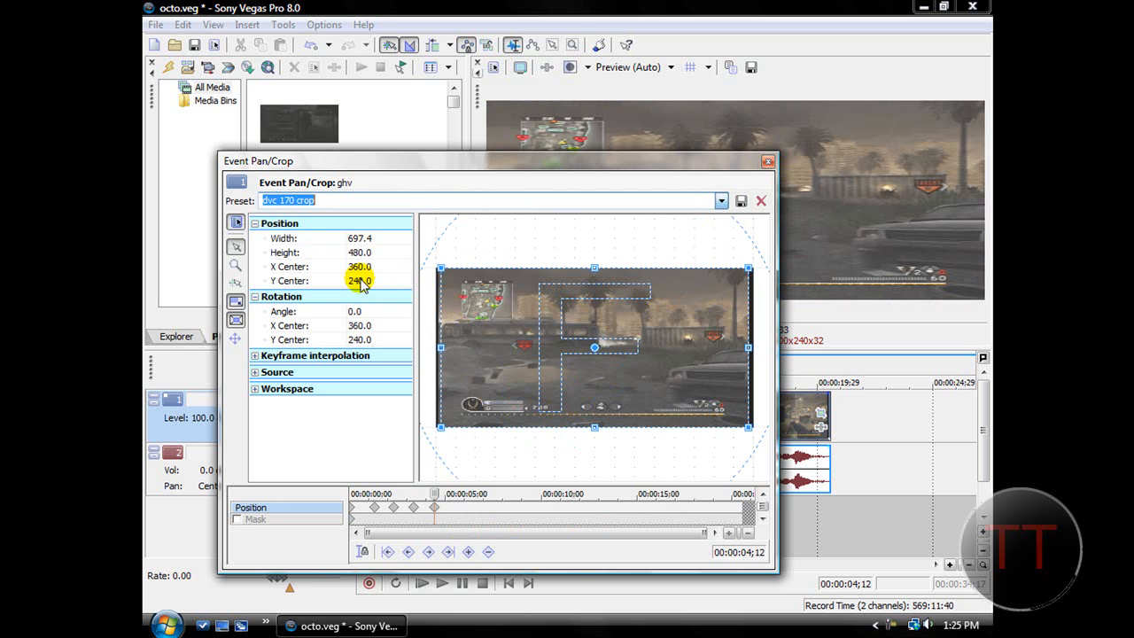
Replace the 00:00:03;09 keyframe with a new one whose frame is about 355 × 242, centred at about 402, 346.
{"action": "left_click", "coordinate": [394, 506]}
{"action": "left_click", "coordinate": [413, 507]}
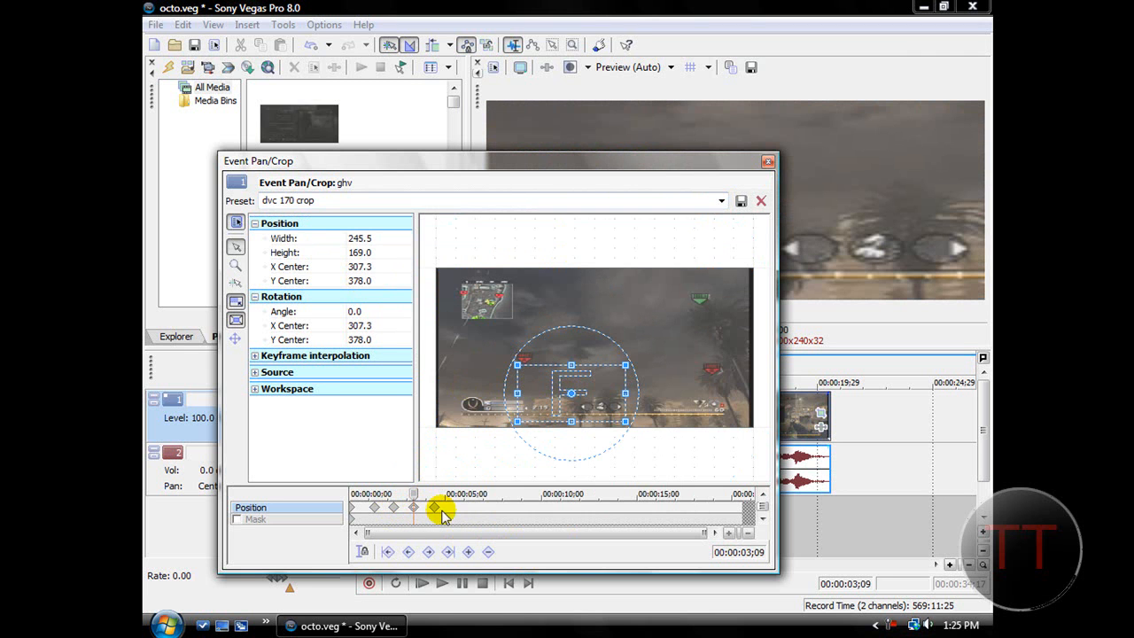
{"action": "right_click", "coordinate": [412, 508]}
{"action": "left_click", "coordinate": [459, 381]}
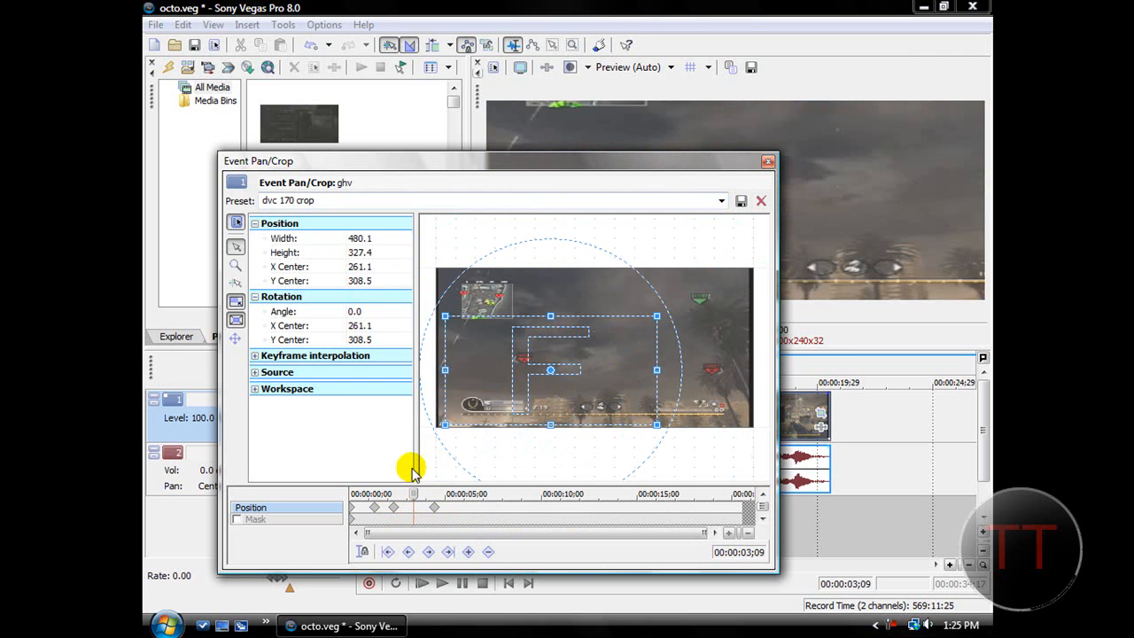
{"action": "left_click", "coordinate": [468, 550]}
{"action": "left_click_drag", "start_coordinate": [448, 317], "coordinate": [581, 386]}
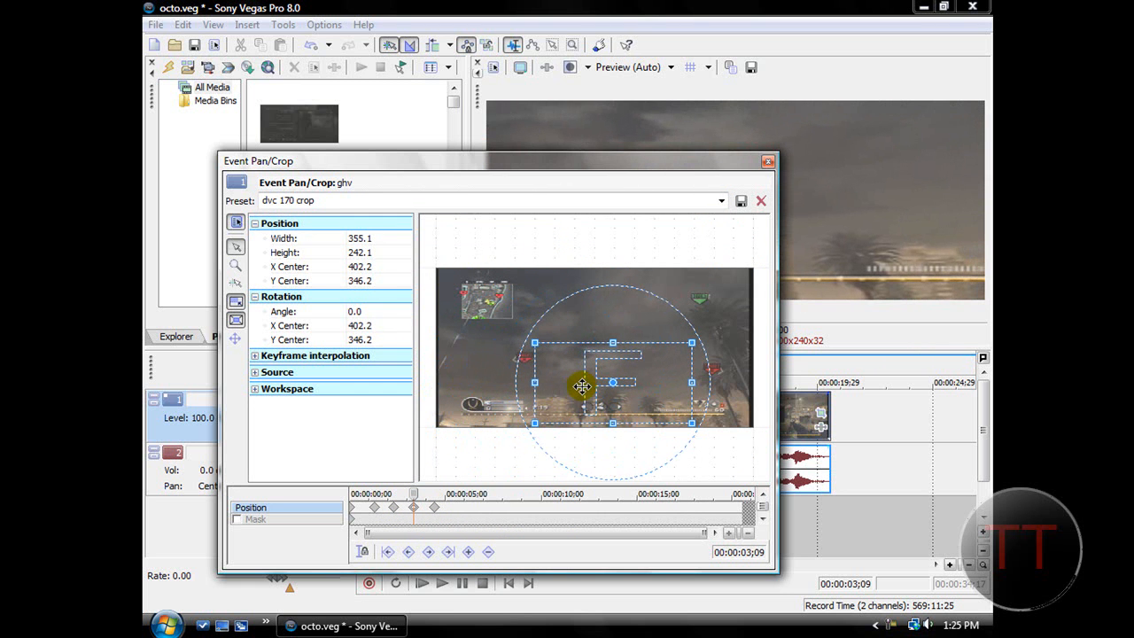
Close Event Pan/Crop and play the clip from the start to check the zoom and pan movement.
{"action": "left_click", "coordinate": [768, 162]}
{"action": "left_click", "coordinate": [511, 585]}
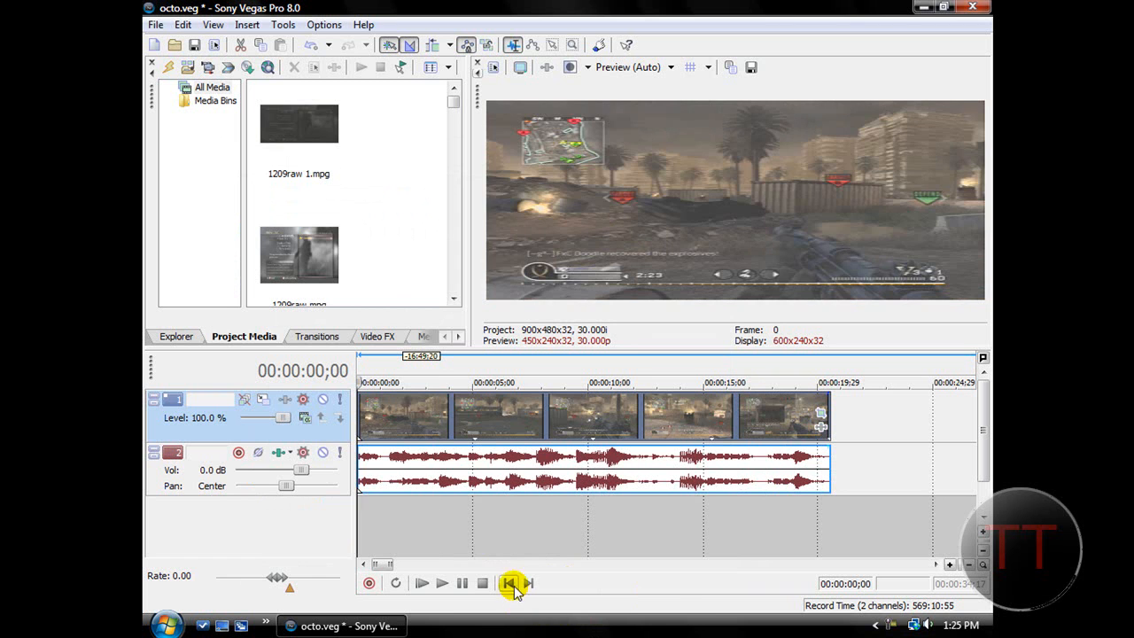
{"action": "left_click", "coordinate": [442, 585]}
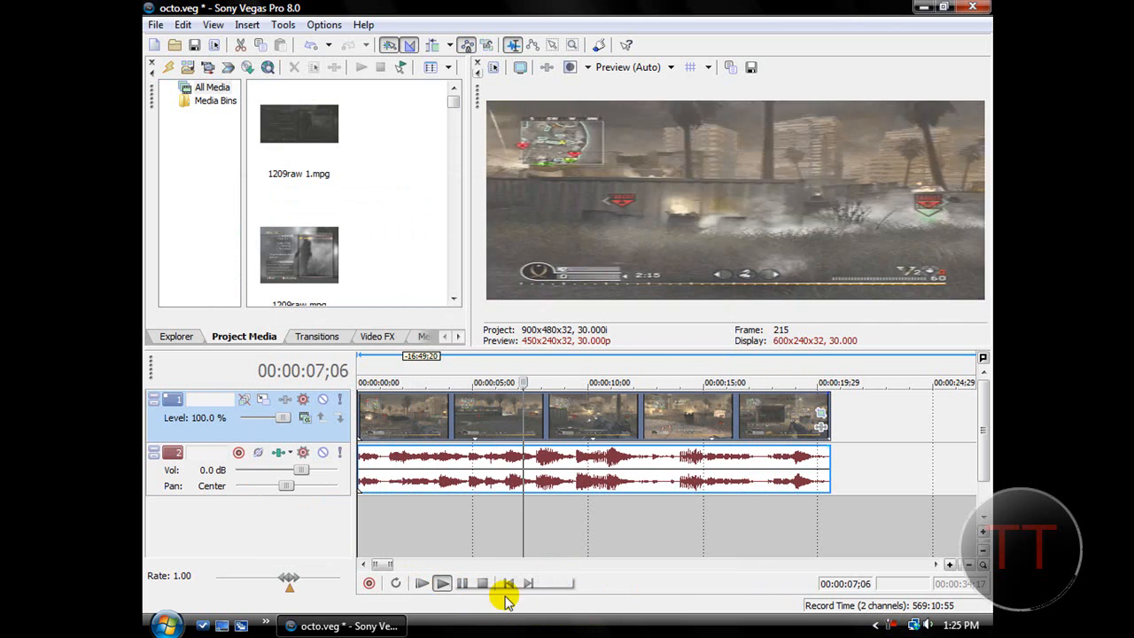
{"action": "left_click", "coordinate": [483, 583]}
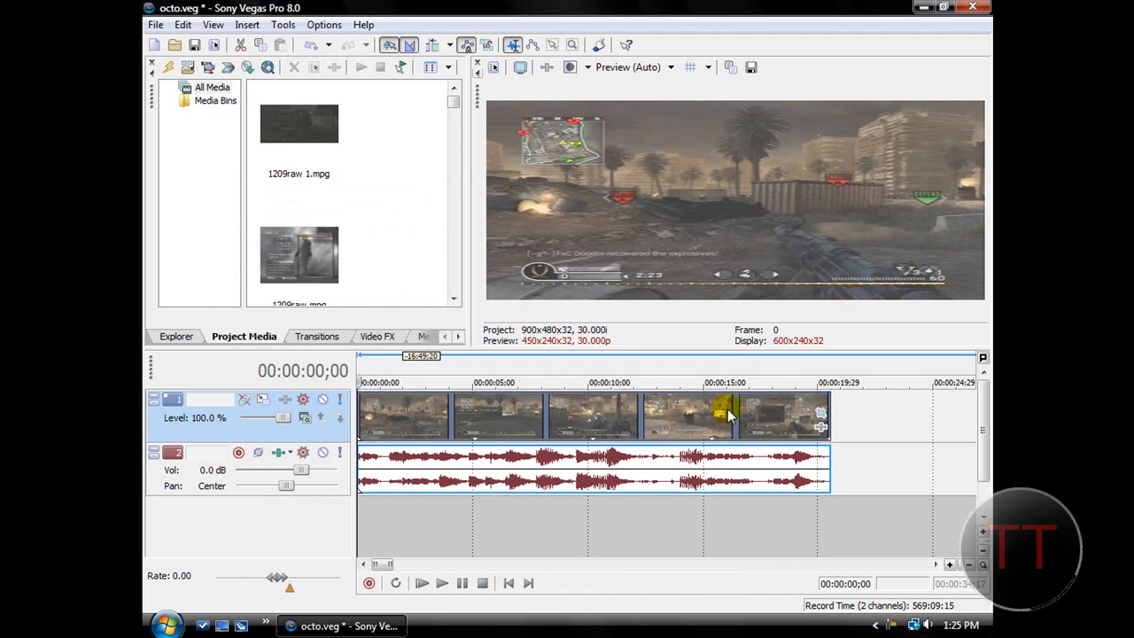
Reopen Event Pan/Crop for the clip and delete the keyframes at 00:00:04;12 and 00:00:03;09.
{"action": "left_click", "coordinate": [819, 428]}
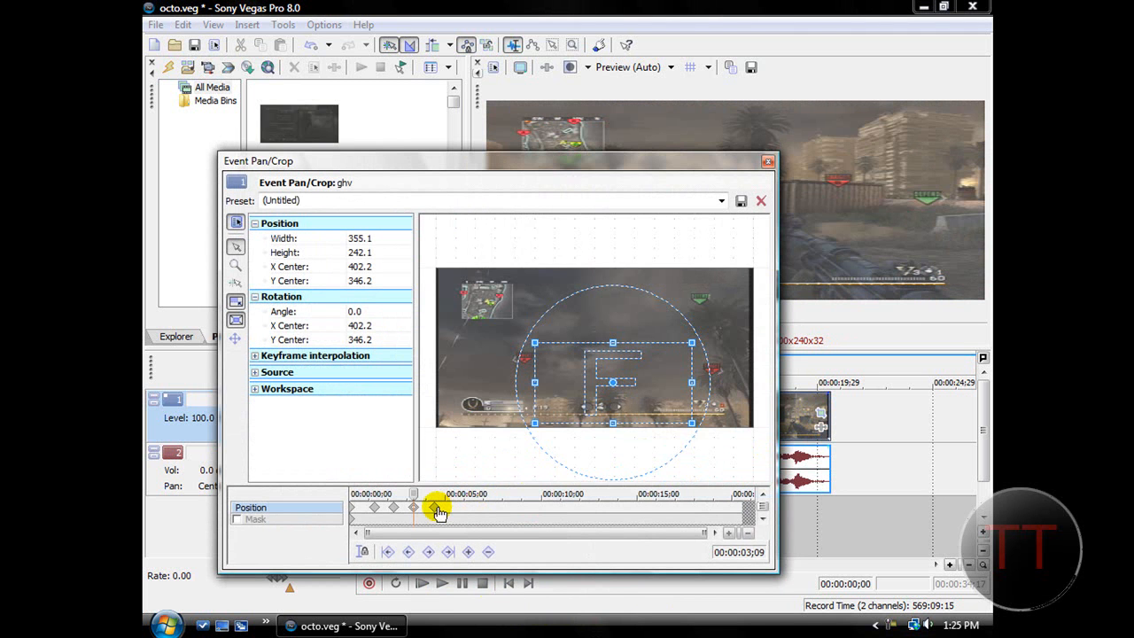
{"action": "left_click", "coordinate": [434, 504]}
{"action": "right_click", "coordinate": [436, 506]}
{"action": "left_click", "coordinate": [480, 382]}
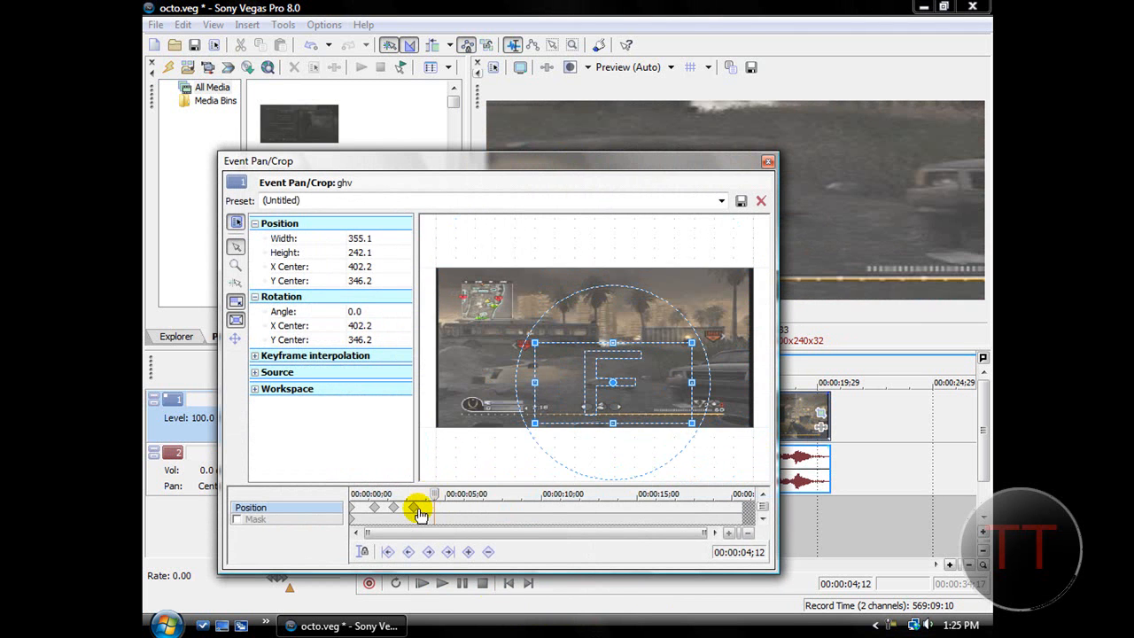
{"action": "right_click", "coordinate": [417, 510]}
{"action": "left_click", "coordinate": [450, 437]}
Delete the remaining crop keyframes at 00:00:02;08 and 00:00:01;08, leaving only the starting one.
{"action": "left_click", "coordinate": [396, 506]}
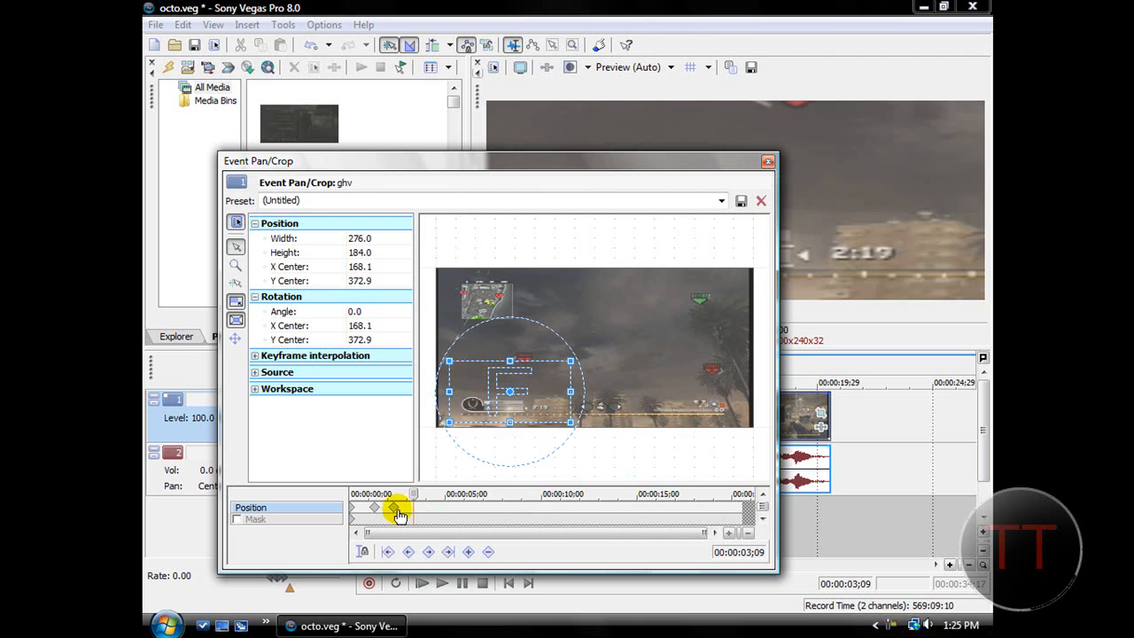
{"action": "right_click", "coordinate": [396, 507]}
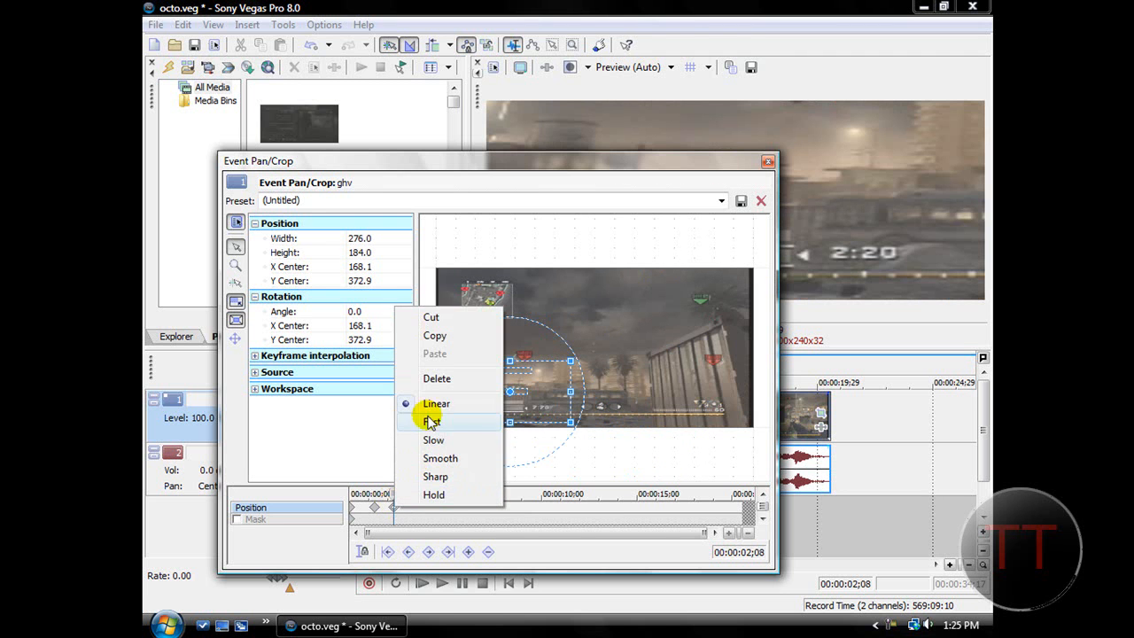
{"action": "left_click", "coordinate": [432, 371]}
{"action": "left_click", "coordinate": [378, 511]}
{"action": "left_click", "coordinate": [375, 506]}
{"action": "right_click", "coordinate": [375, 507]}
{"action": "left_click", "coordinate": [395, 379]}
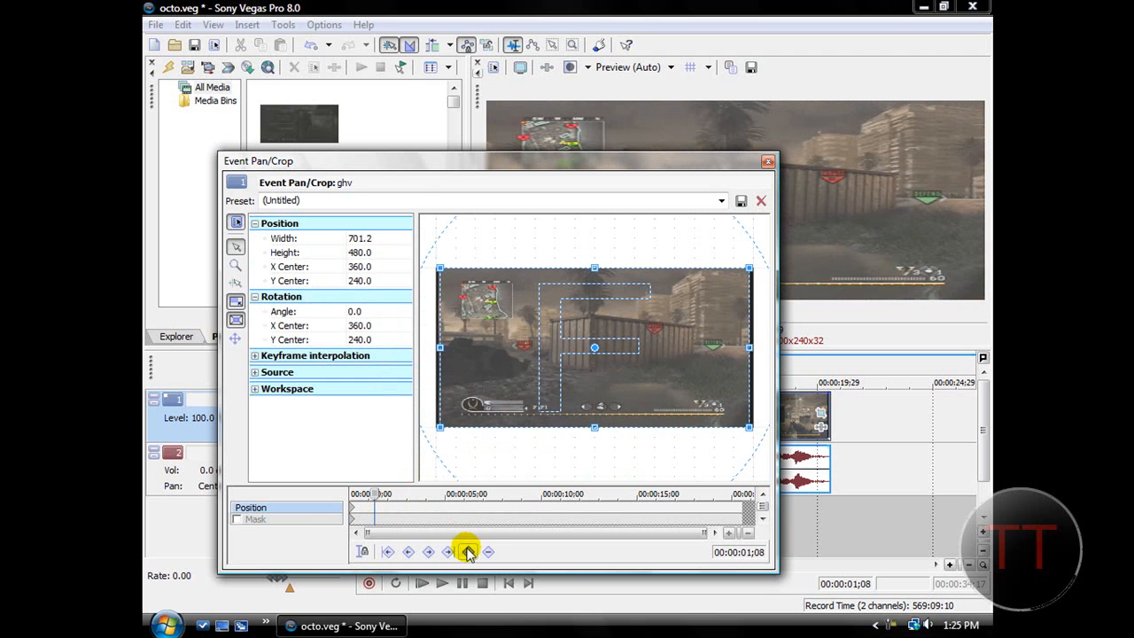
Add a keyframe at 00:00:01;08 with a frame about 374 × 256, rotated about -9 degrees and centred at about 364, 250.
{"action": "left_click_drag", "start_coordinate": [448, 270], "coordinate": [499, 305]}
{"action": "left_click_drag", "start_coordinate": [504, 303], "coordinate": [501, 319]}
{"action": "left_click_drag", "start_coordinate": [586, 348], "coordinate": [587, 352]}
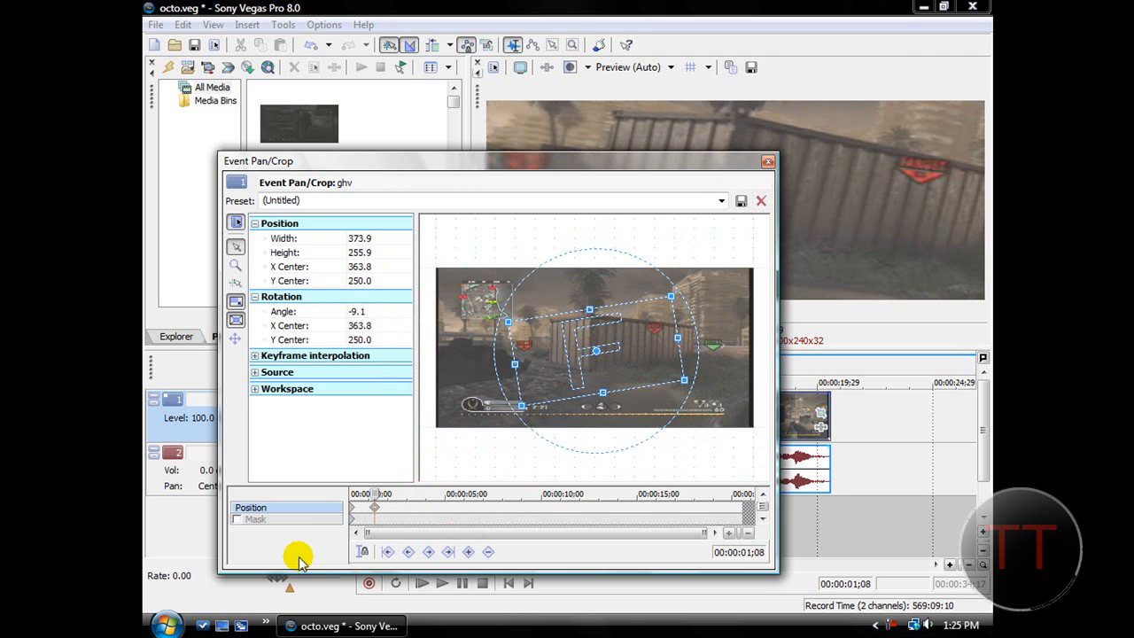
Place another keyframe closely after the 00:00:01;08 one and fine-tune its position to about 00:00:01;18.
{"action": "left_click", "coordinate": [387, 511]}
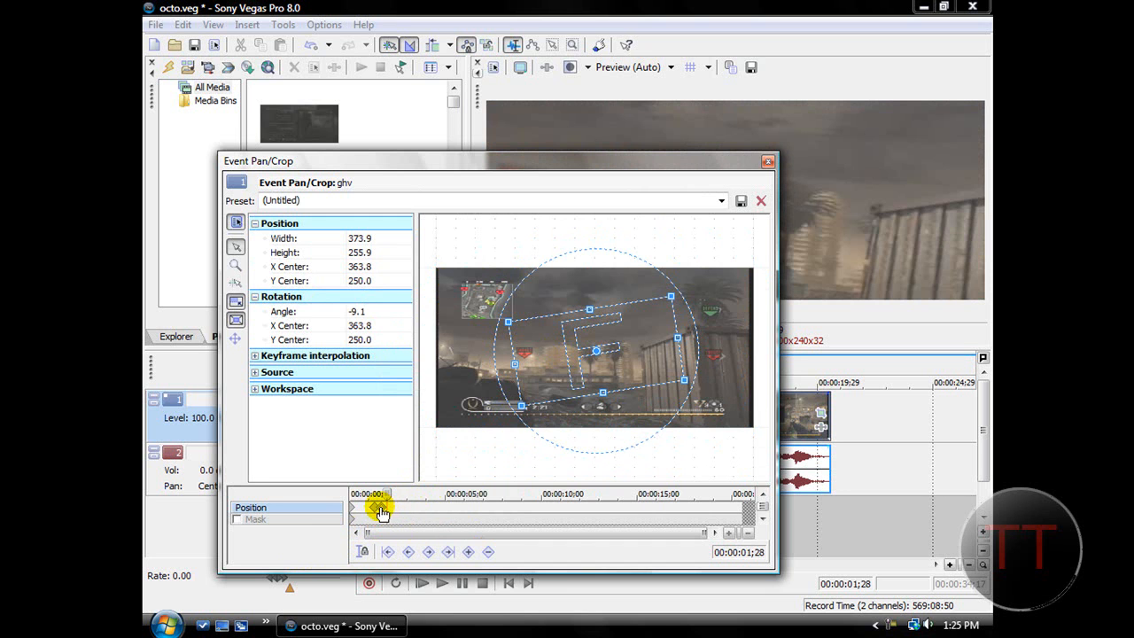
{"action": "scroll", "coordinate": [392, 519], "scroll_direction": "up", "scroll_amount": 5}
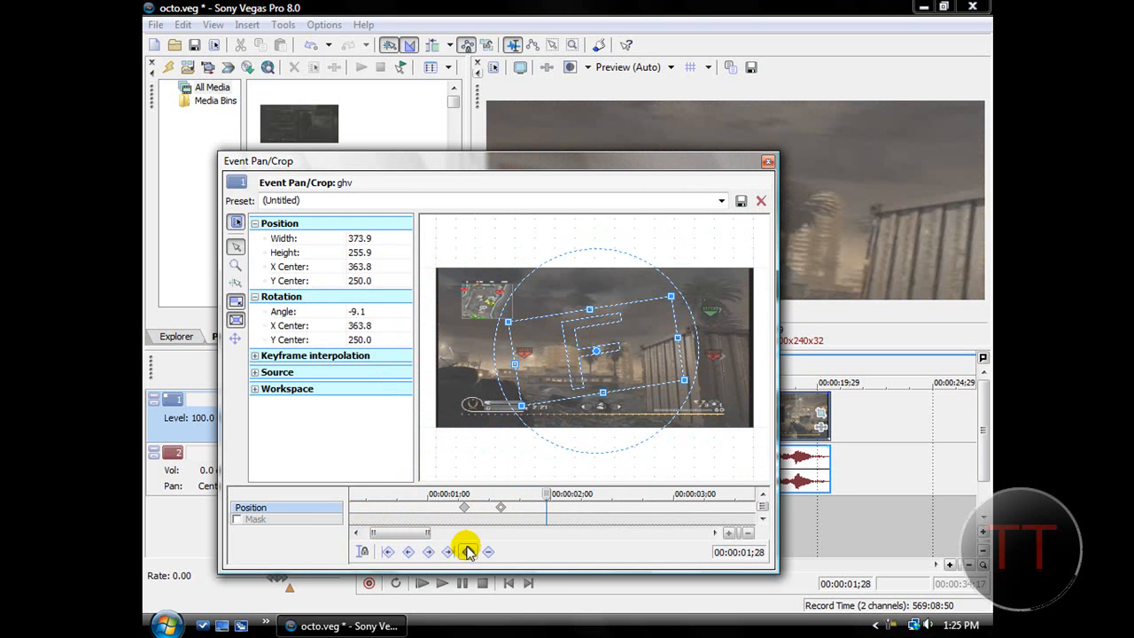
{"action": "scroll", "coordinate": [405, 532], "scroll_direction": "up", "scroll_amount": 3}
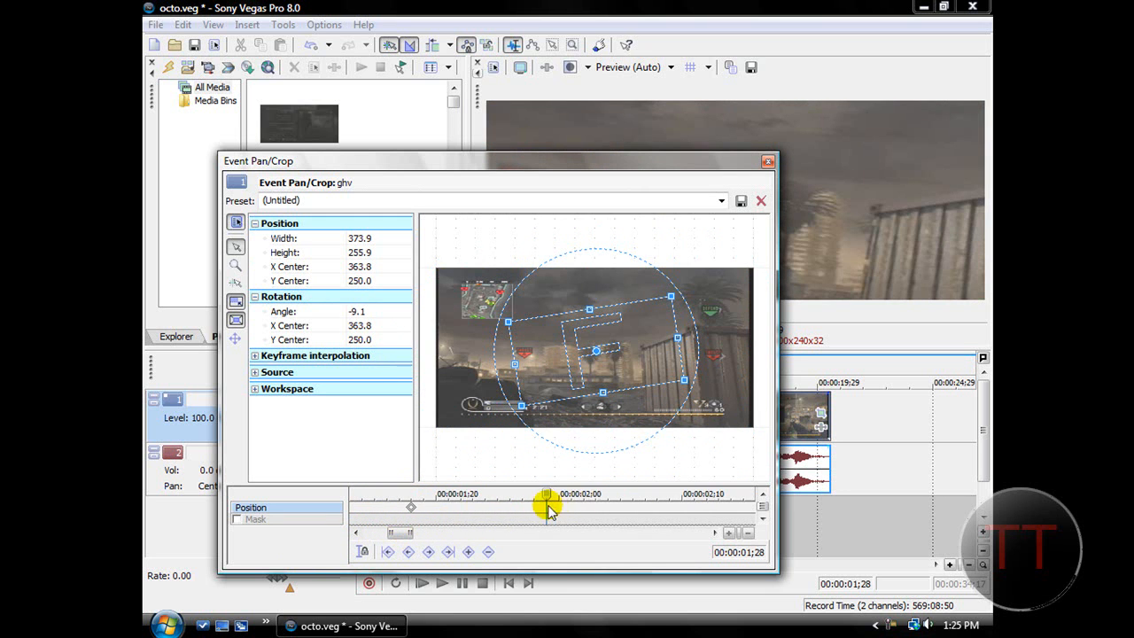
{"action": "left_click_drag", "start_coordinate": [715, 534], "coordinate": [716, 534]}
{"action": "scroll", "coordinate": [580, 508], "scroll_direction": "down", "scroll_amount": 6}
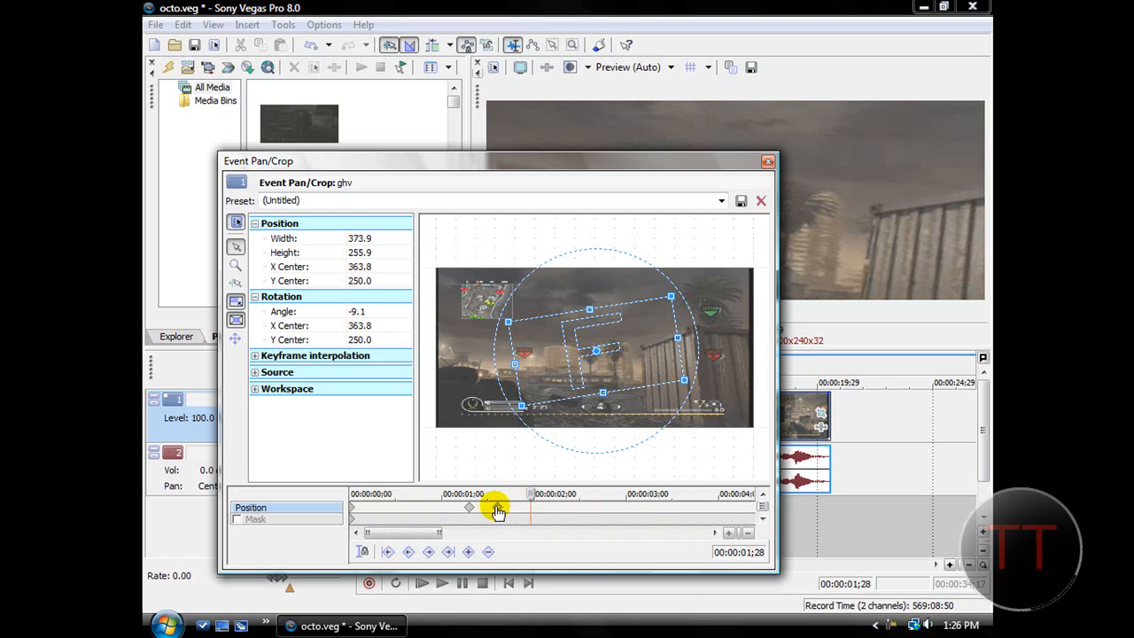
{"action": "scroll", "coordinate": [472, 508], "scroll_direction": "up", "scroll_amount": 6}
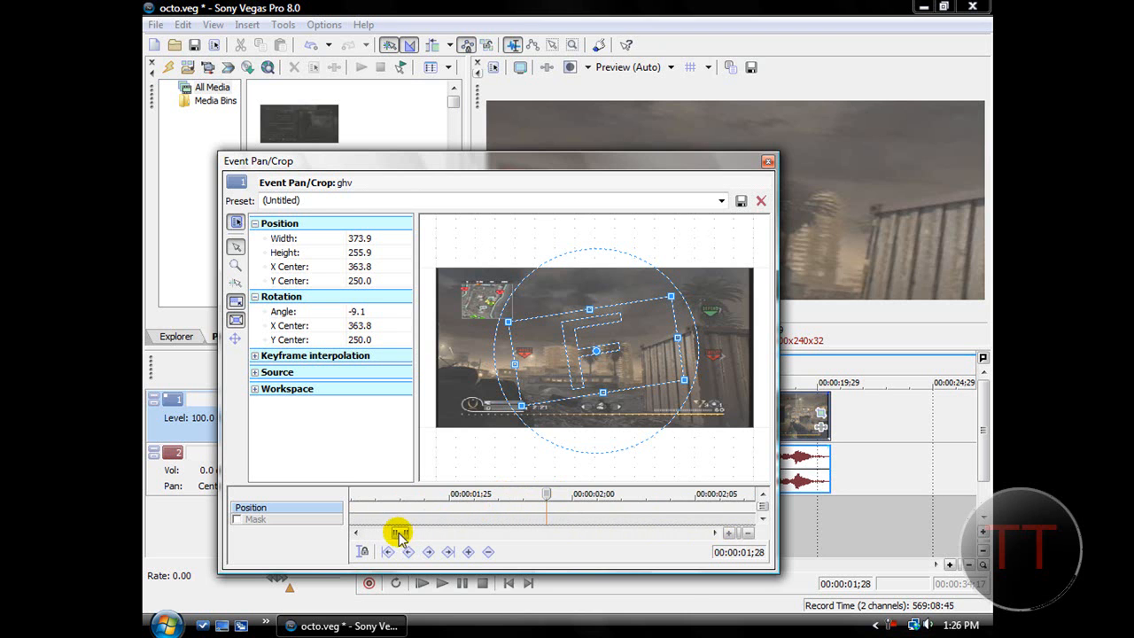
{"action": "left_click_drag", "start_coordinate": [392, 534], "coordinate": [389, 534]}
{"action": "left_click_drag", "start_coordinate": [478, 507], "coordinate": [456, 509]}
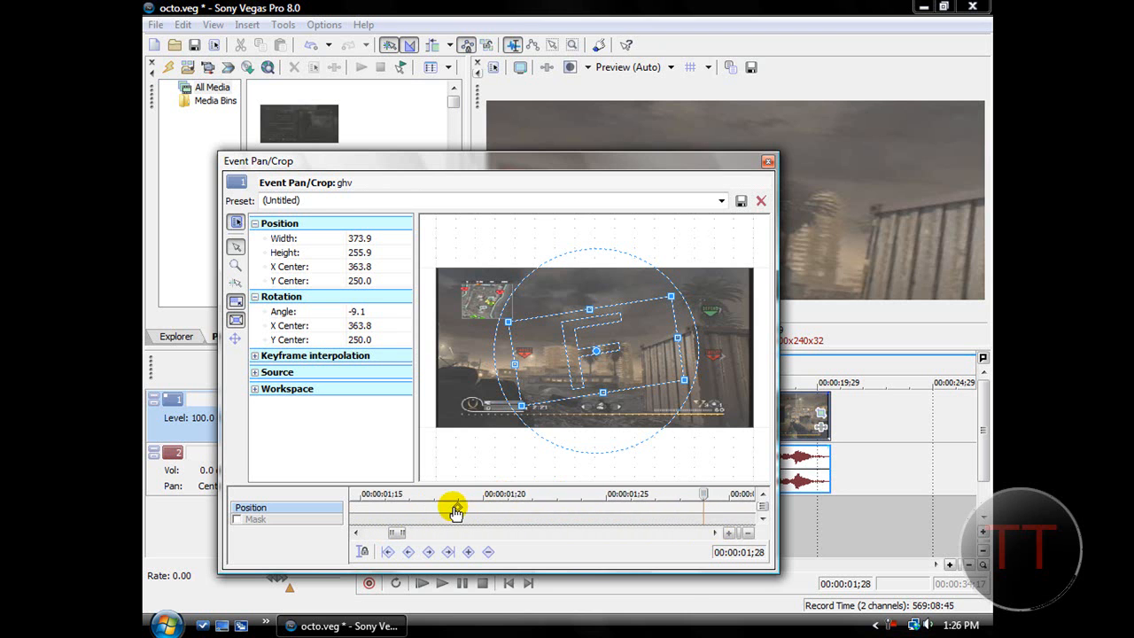
Close Event Pan/Crop and play the clip from the start to check the tilted zoom.
{"action": "left_click", "coordinate": [767, 161]}
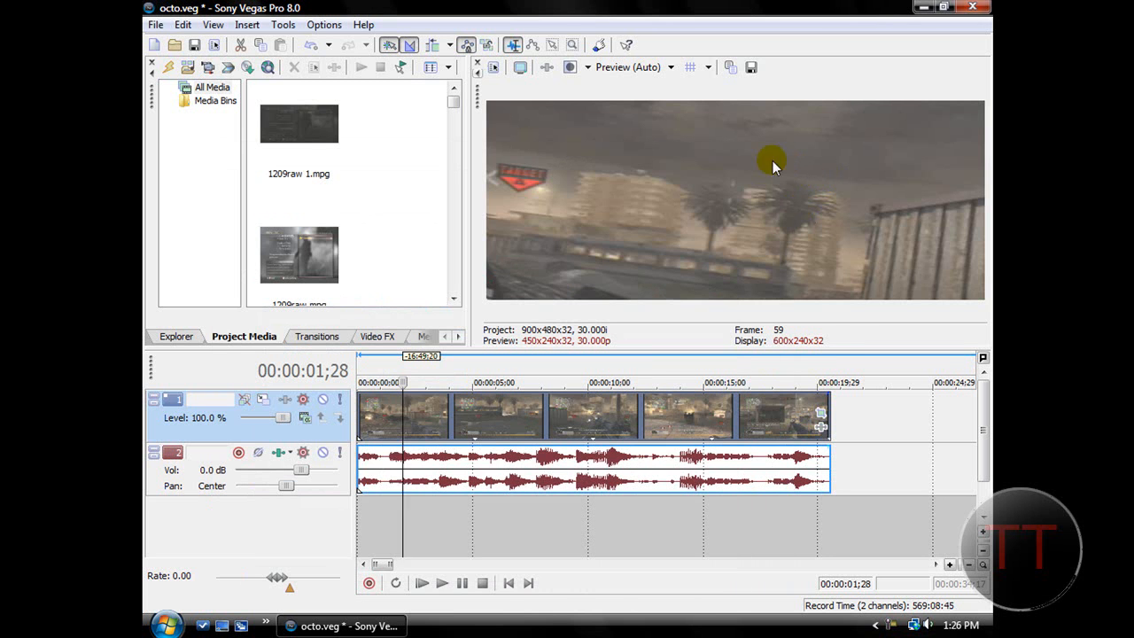
{"action": "left_click", "coordinate": [508, 583]}
{"action": "left_click", "coordinate": [442, 584]}
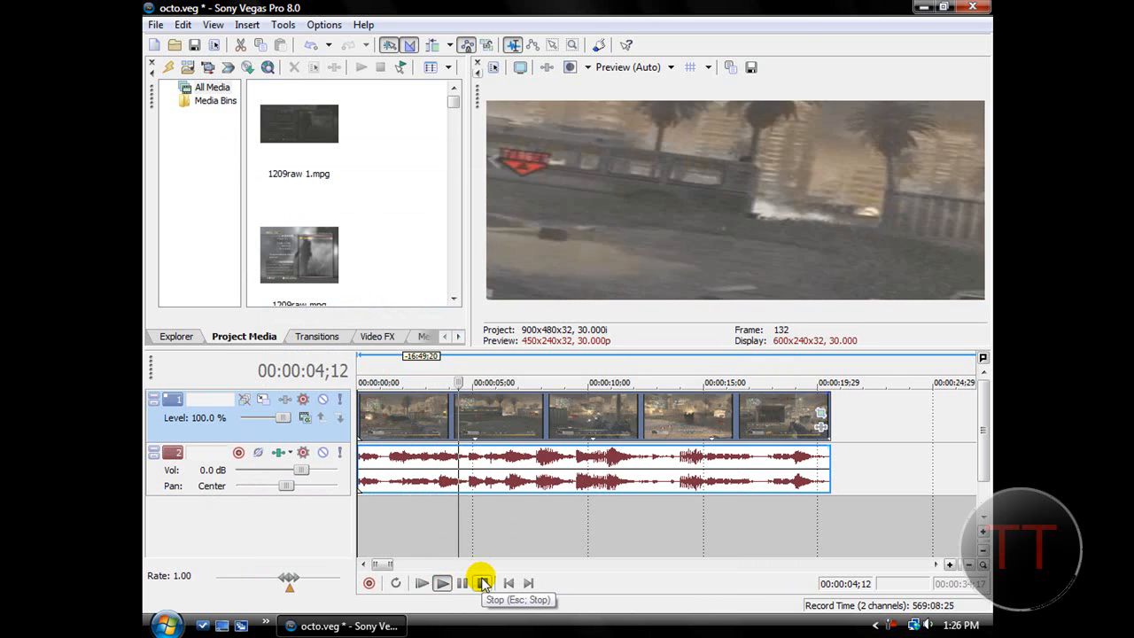
{"action": "left_click", "coordinate": [482, 582]}
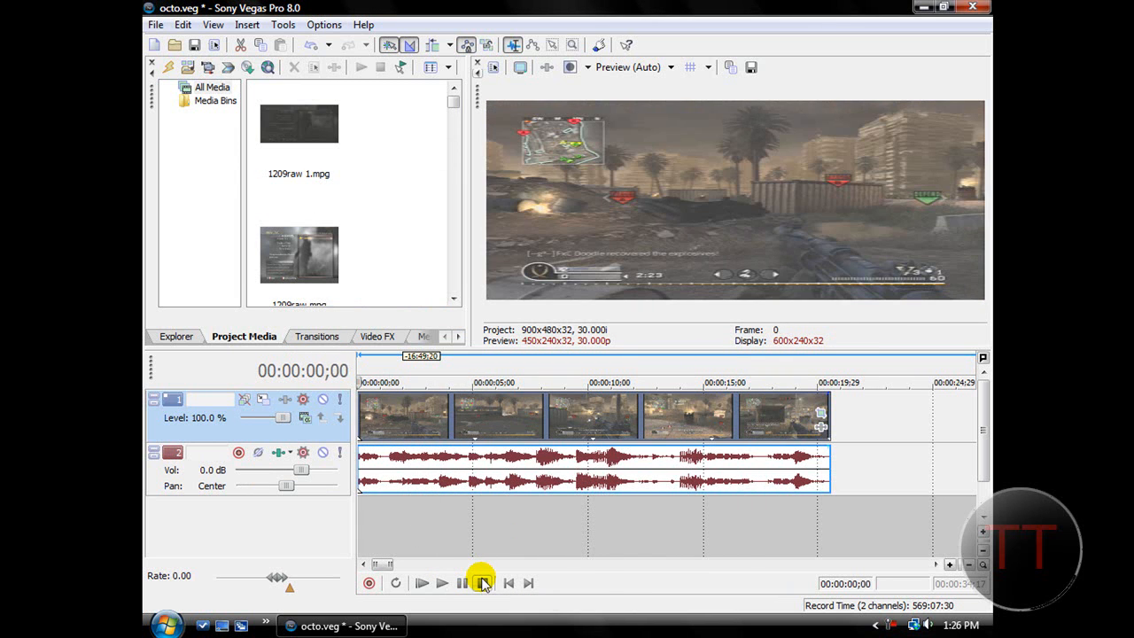